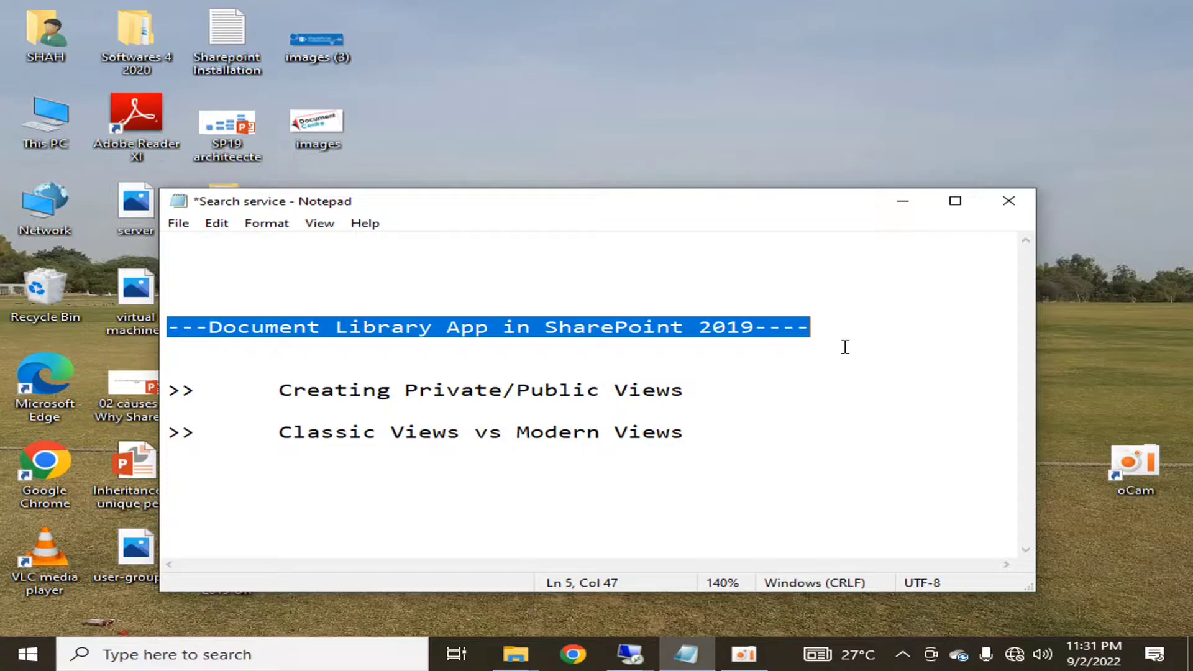
Highlight the "Creating Private/Public Views" line in the notes
key("Down")
key("Down")
key("Down")
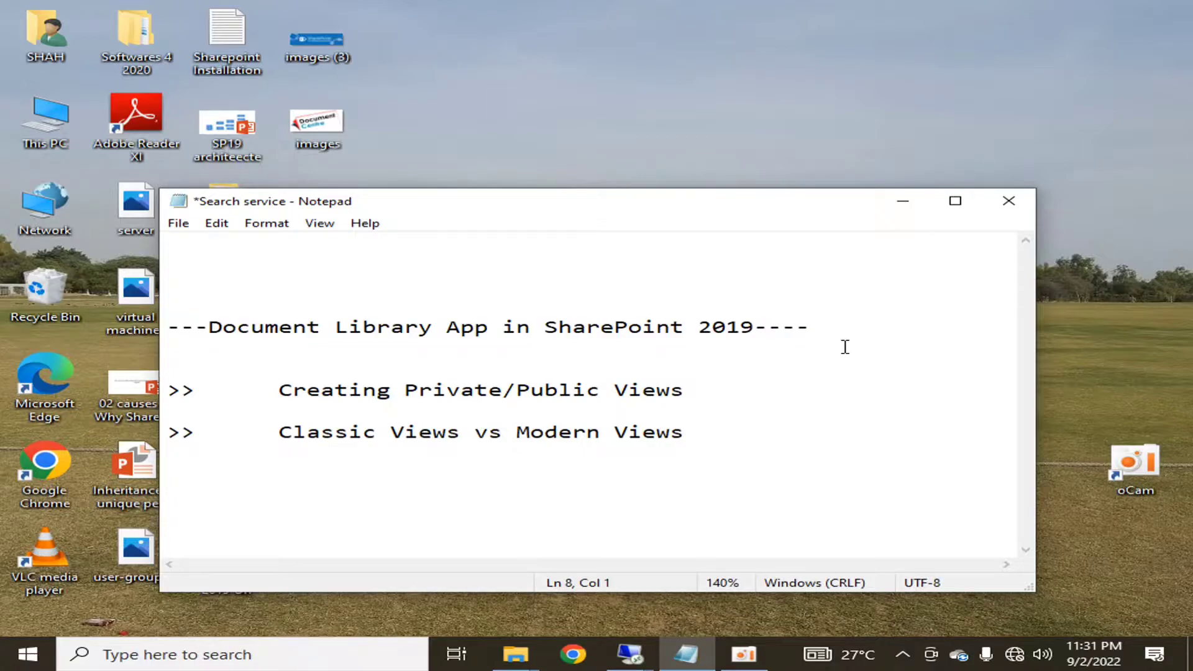
key("shift+Right")
key("shift+End")
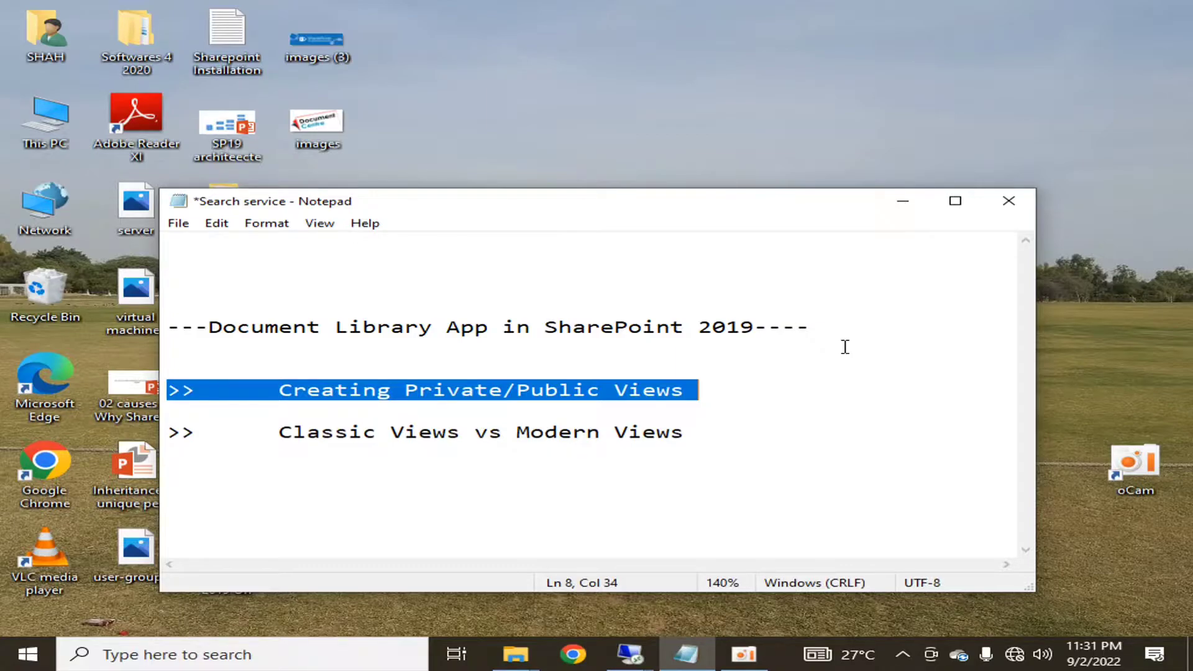
Highlight the "Classic Views vs Modern Views" line in the notes
key("Home")
key("Down")
key("Down")
key("shift+Right")
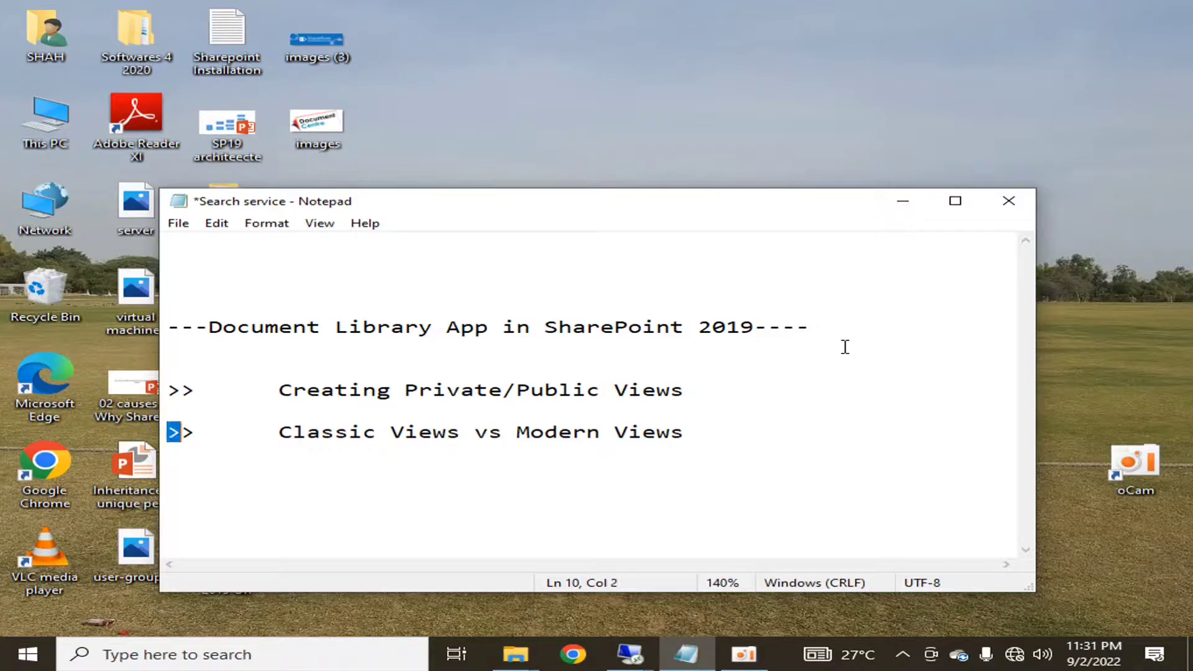
key("shift+End")
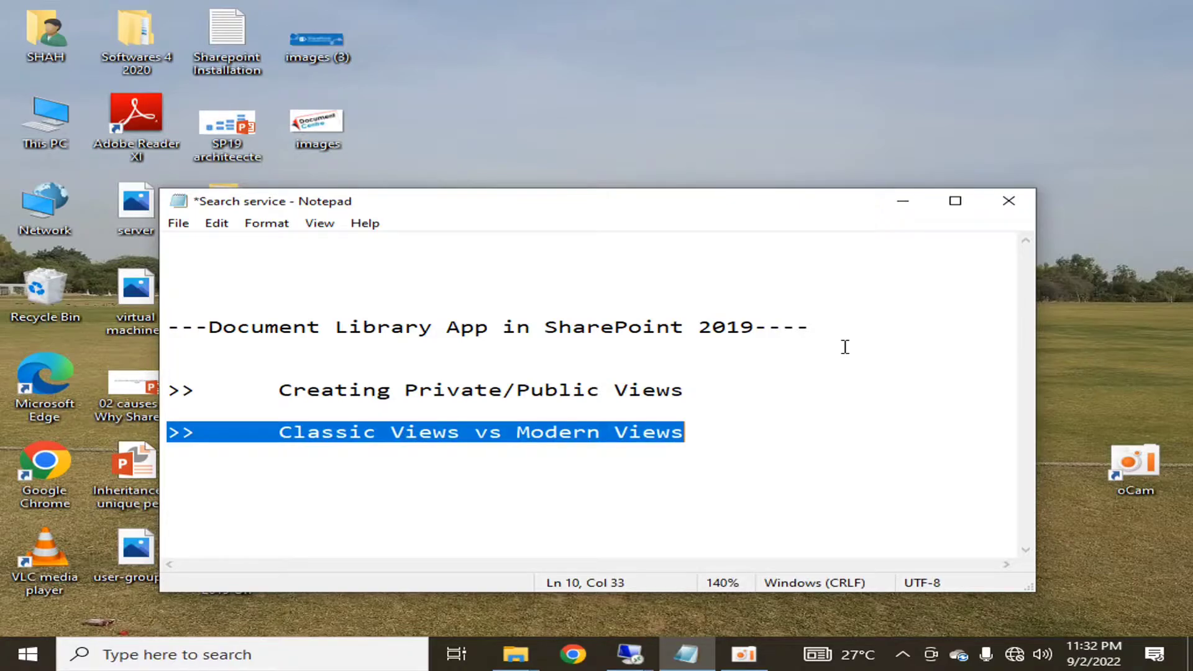
Switch to the 10.20.30.10 remote desktop session and change the document library's layout to Compact list, followed by Tiles
left_click(630, 654)
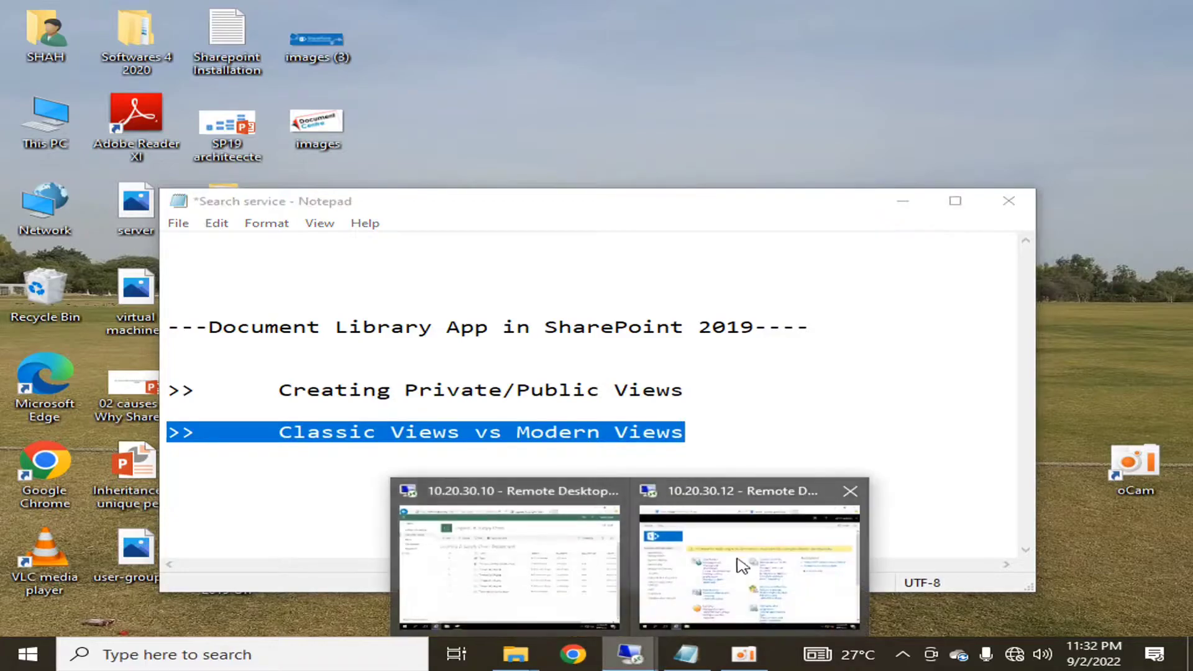
left_click(606, 588)
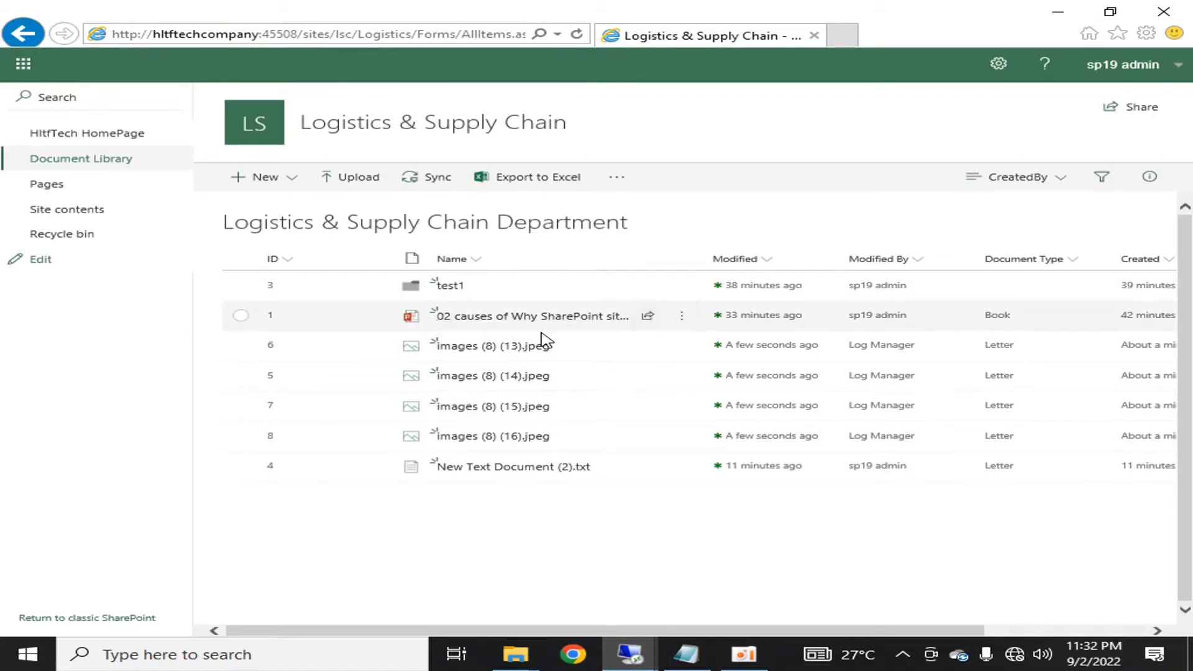
left_click(1051, 179)
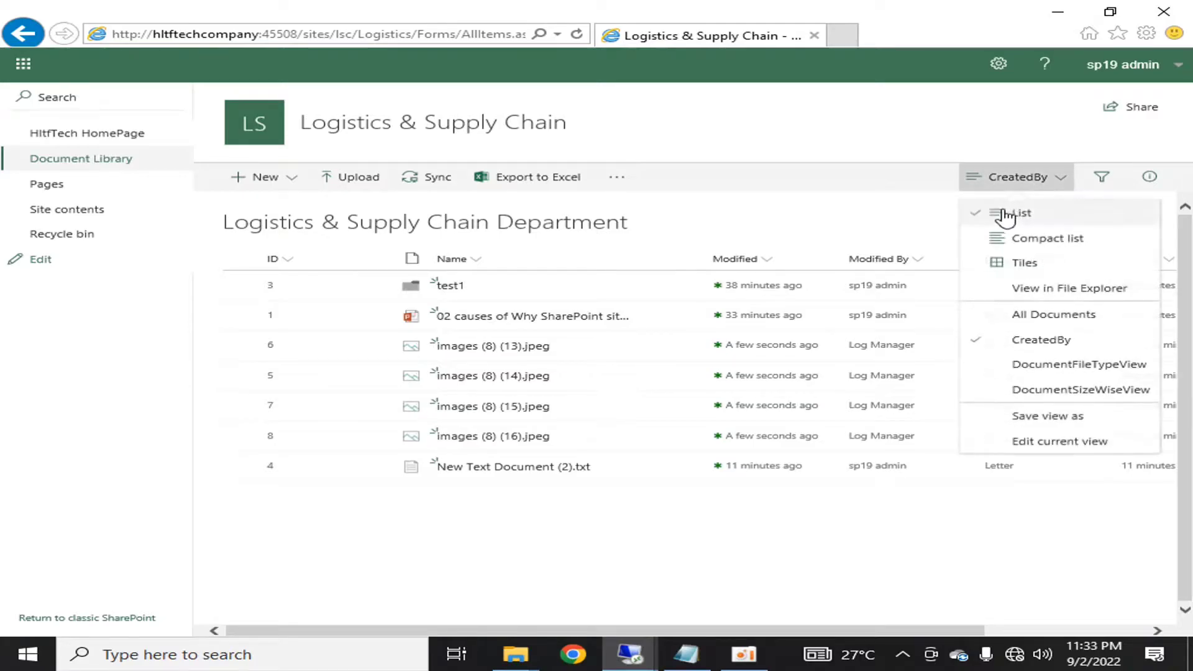
left_click(1035, 236)
left_click(1057, 179)
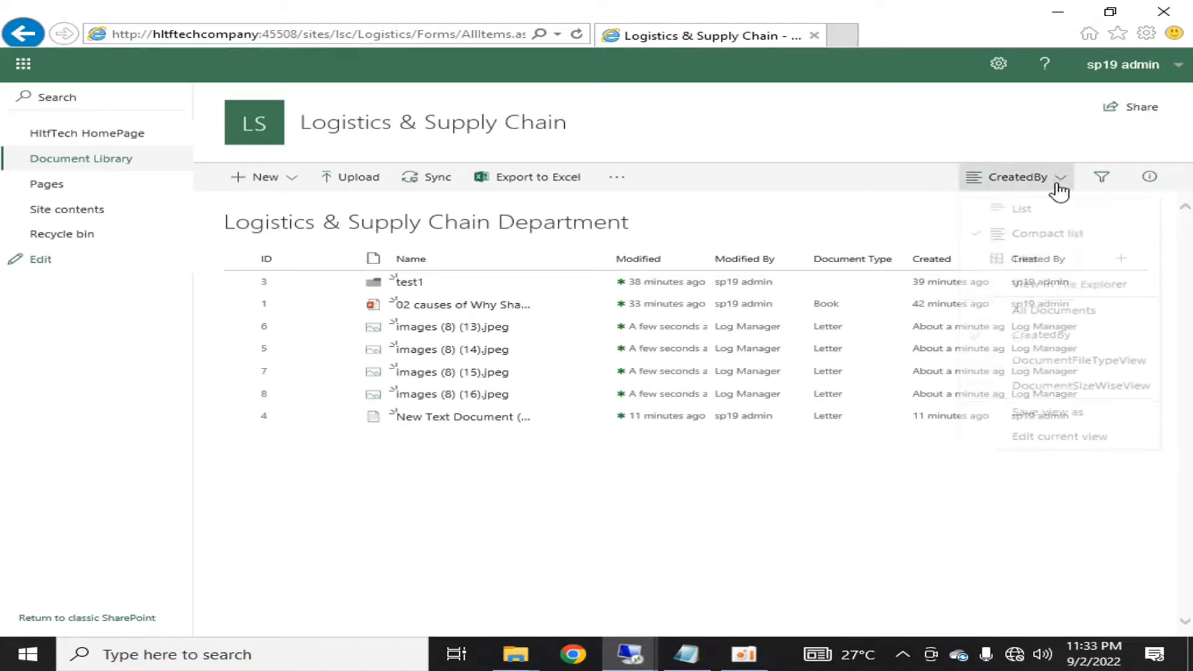
left_click(1021, 236)
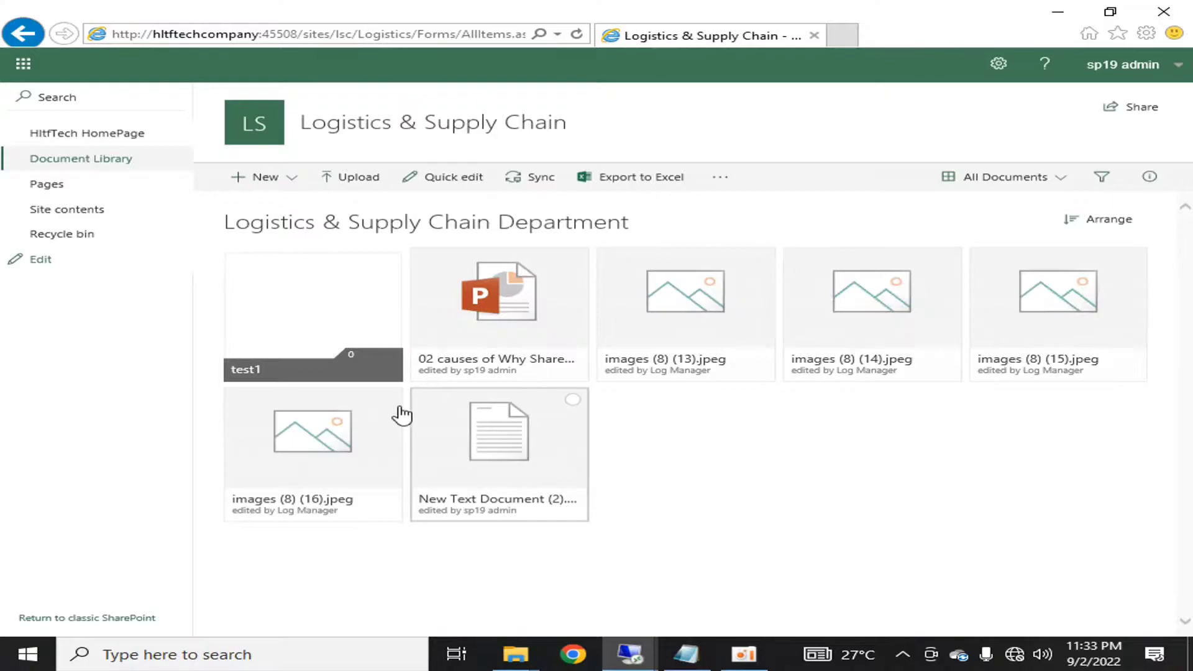
Pin the test1 folder to the top of the library, look inside it, and unpin it again
right_click(345, 302)
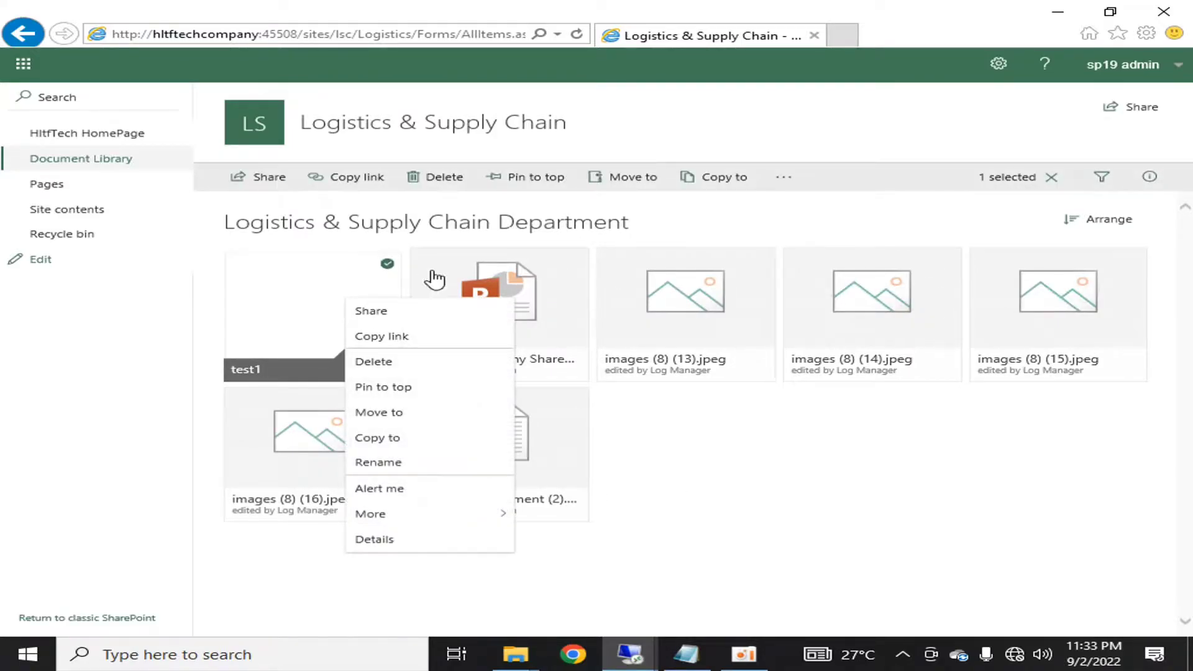
left_click(550, 183)
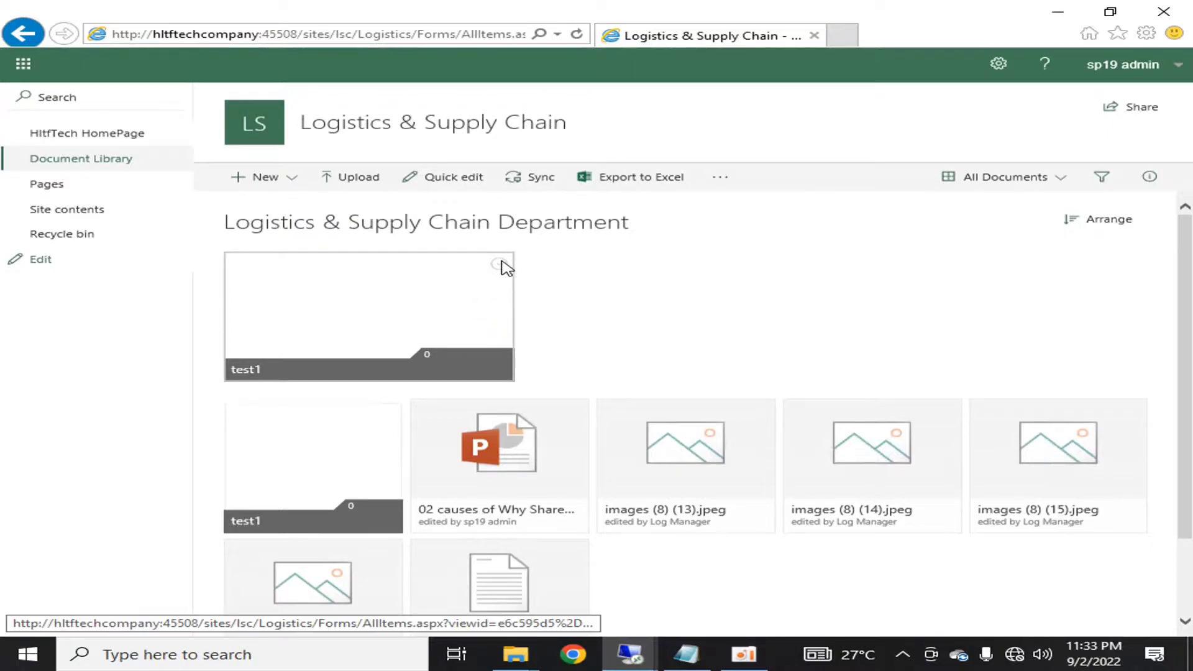
left_click(508, 287)
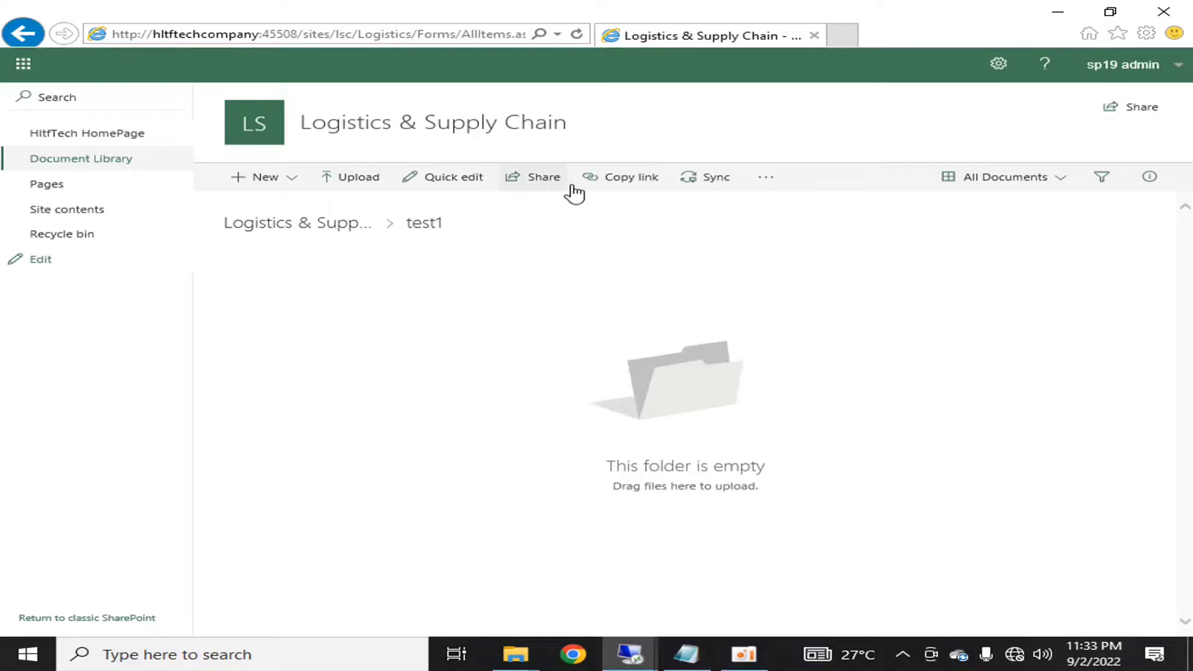
left_click(23, 33)
left_click(498, 265)
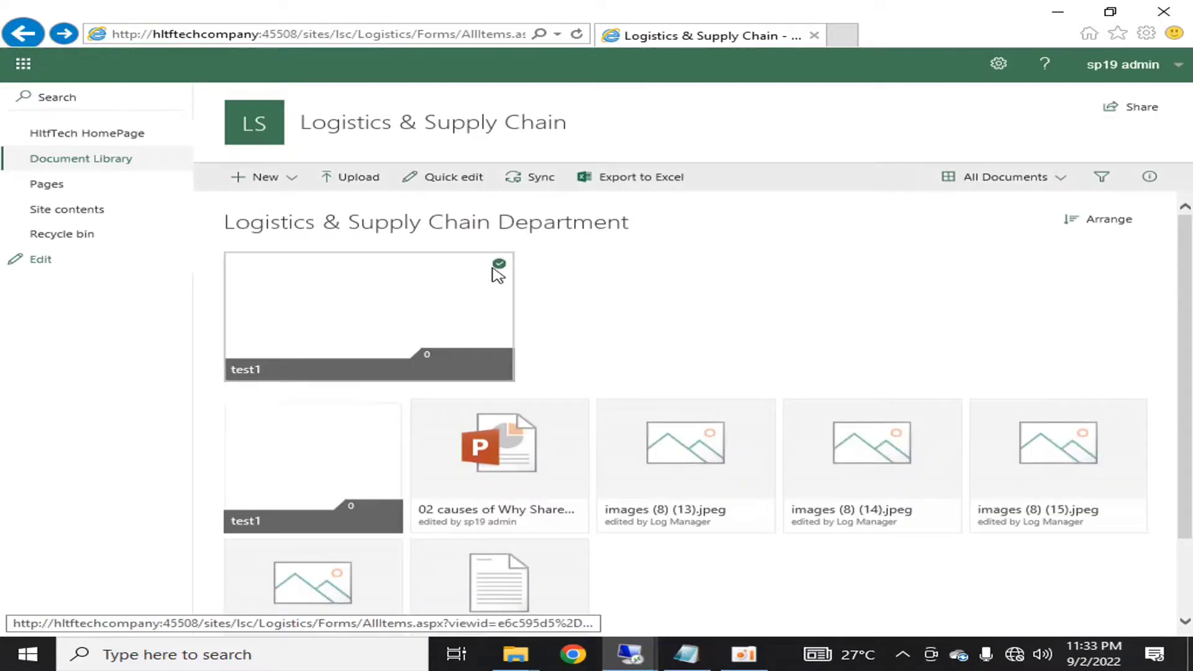
left_click(456, 183)
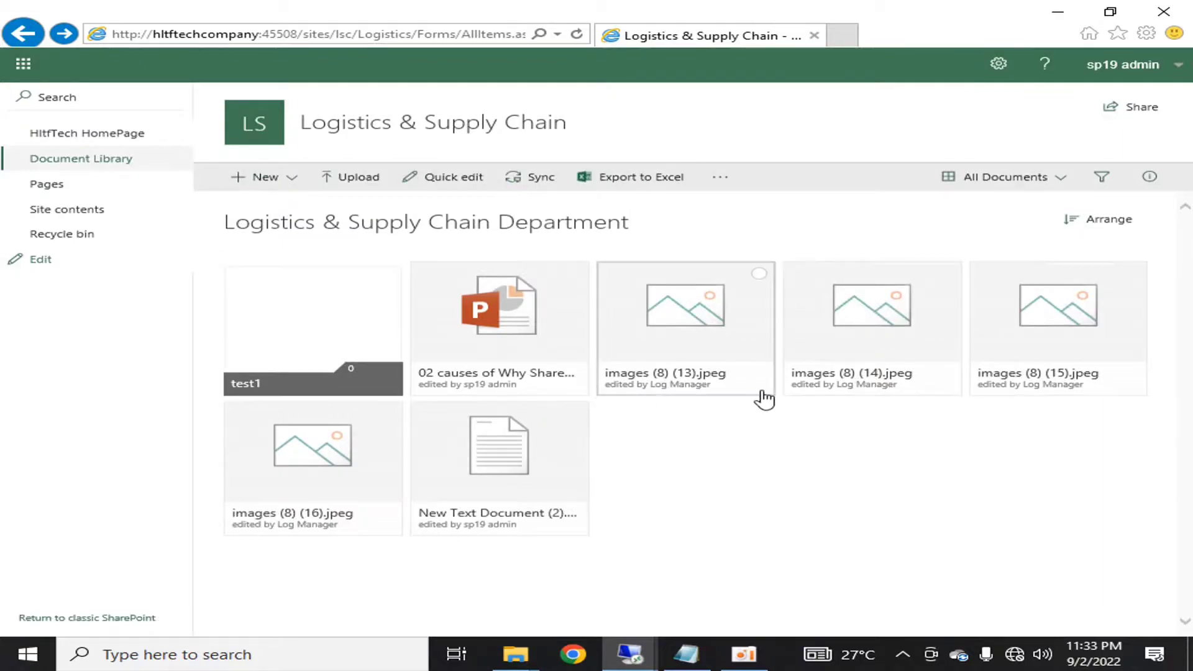
Display the All Documents view in the List layout and leave the test1 folder unselected
left_click(1060, 178)
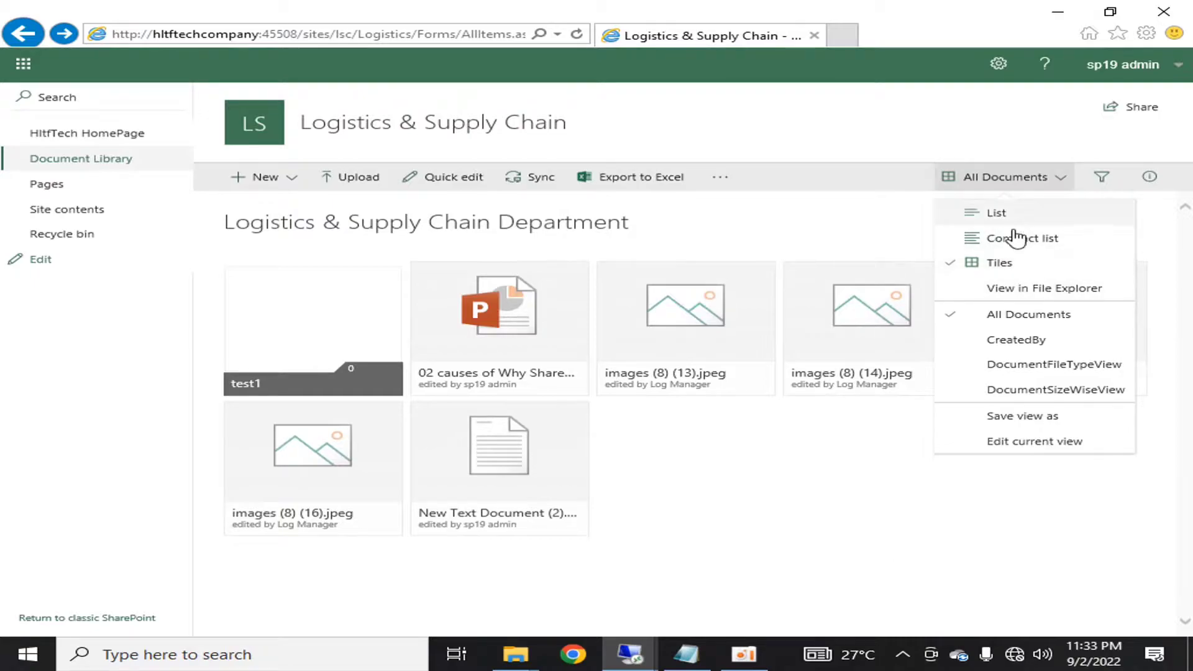
left_click(855, 498)
left_click(993, 183)
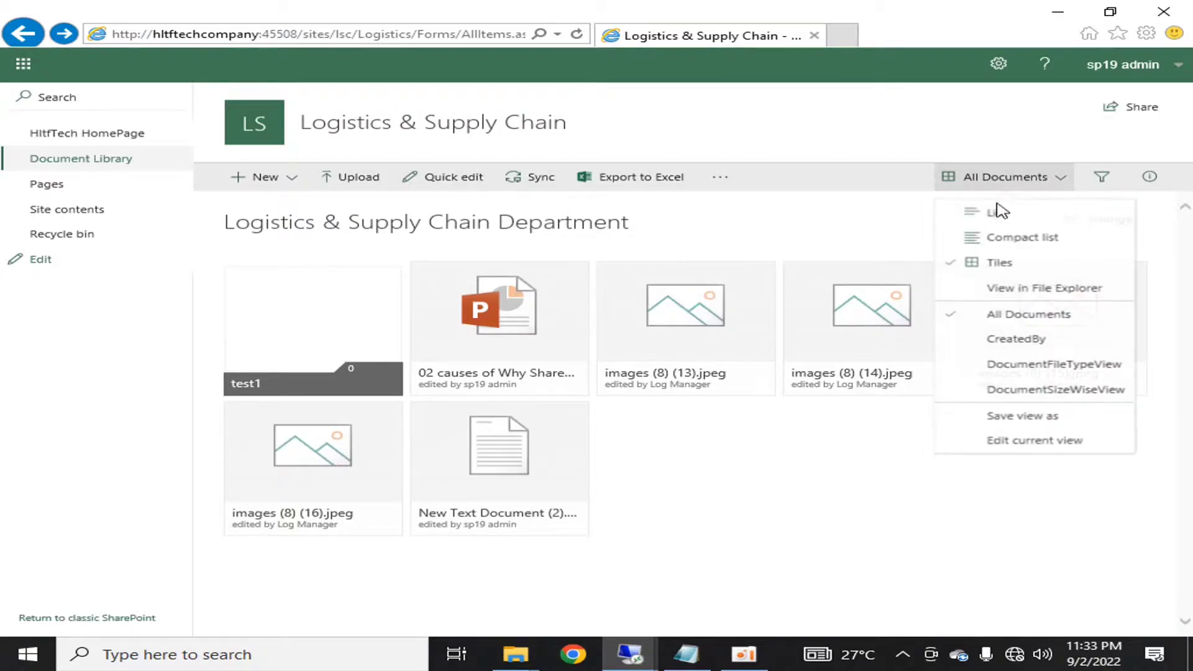
left_click(1007, 231)
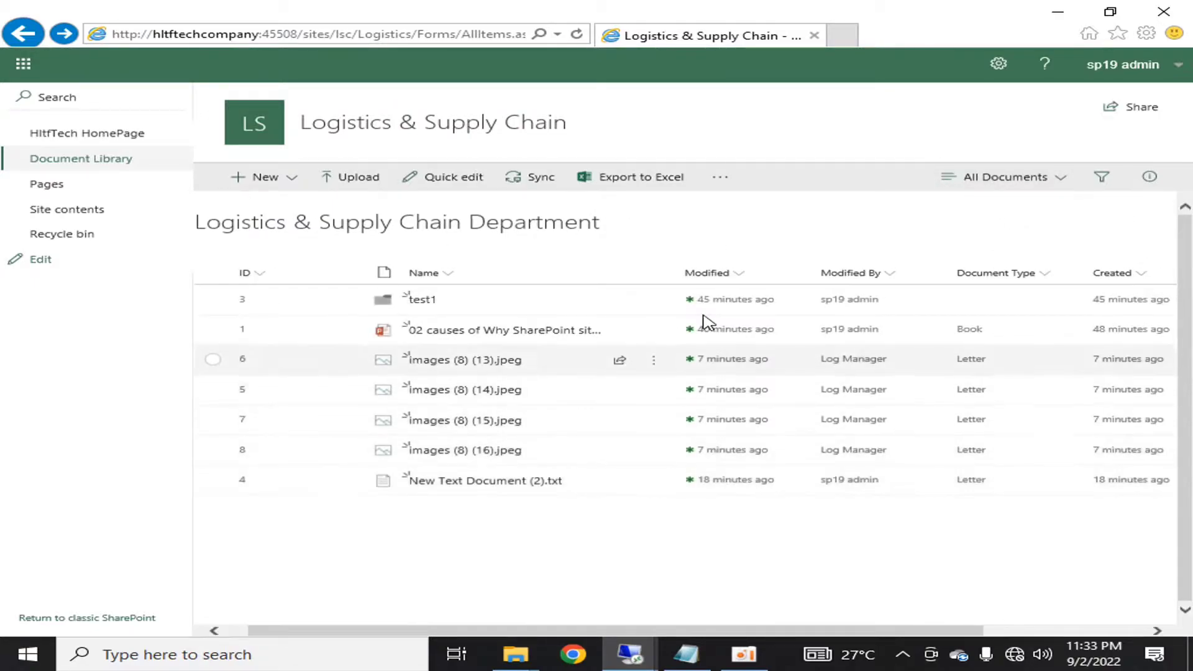
left_click(652, 305)
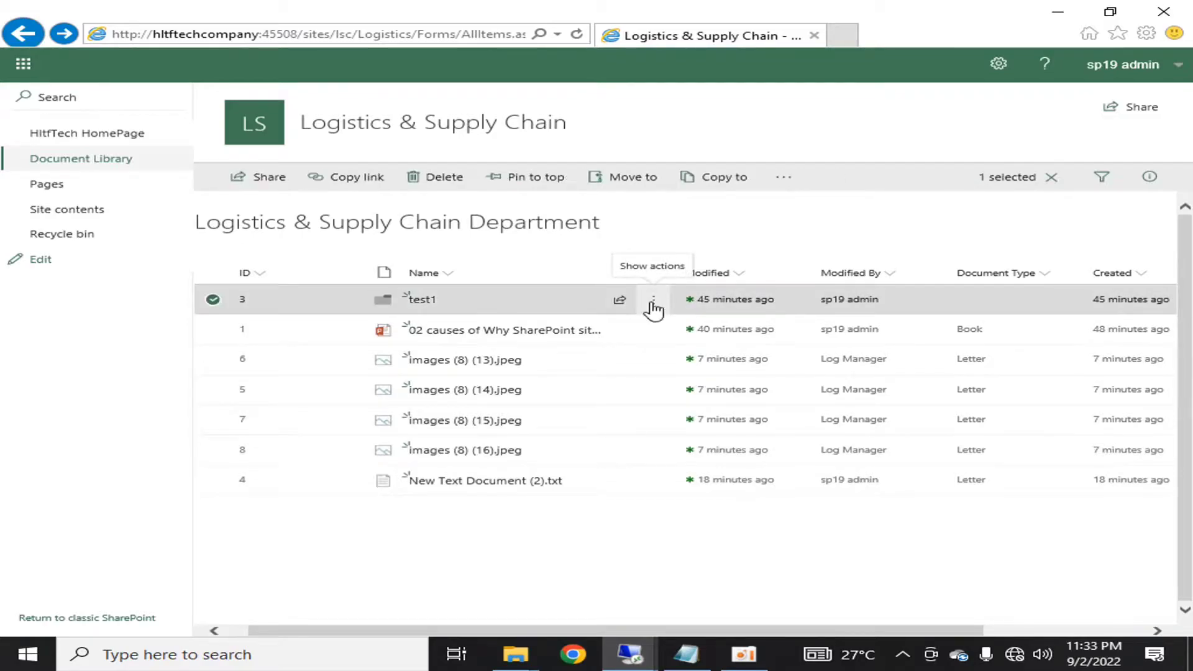
left_click(682, 222)
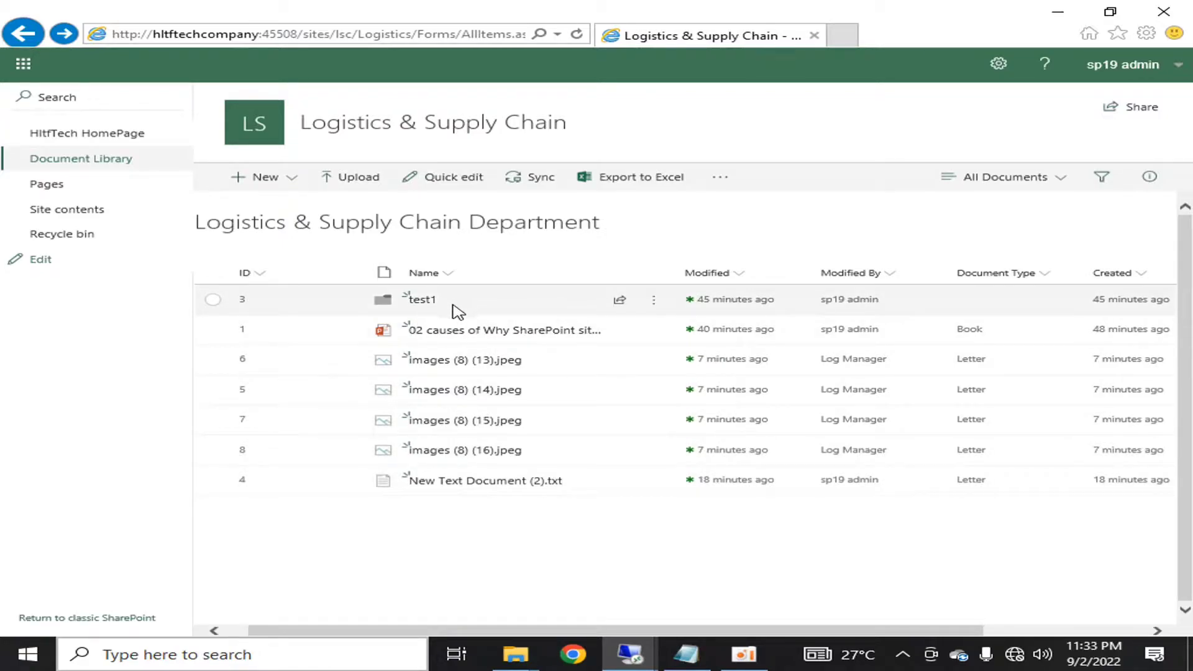
Start sharing the test1 folder and add the manager's account as the link recipient
left_click(623, 301)
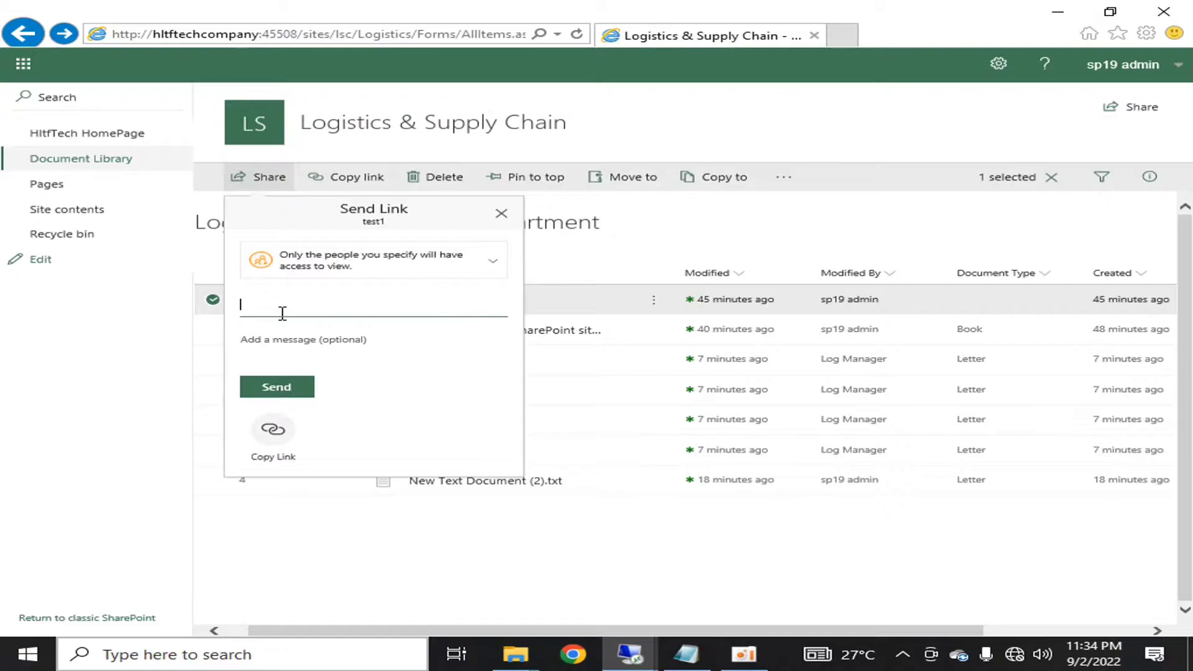
type("dyog")
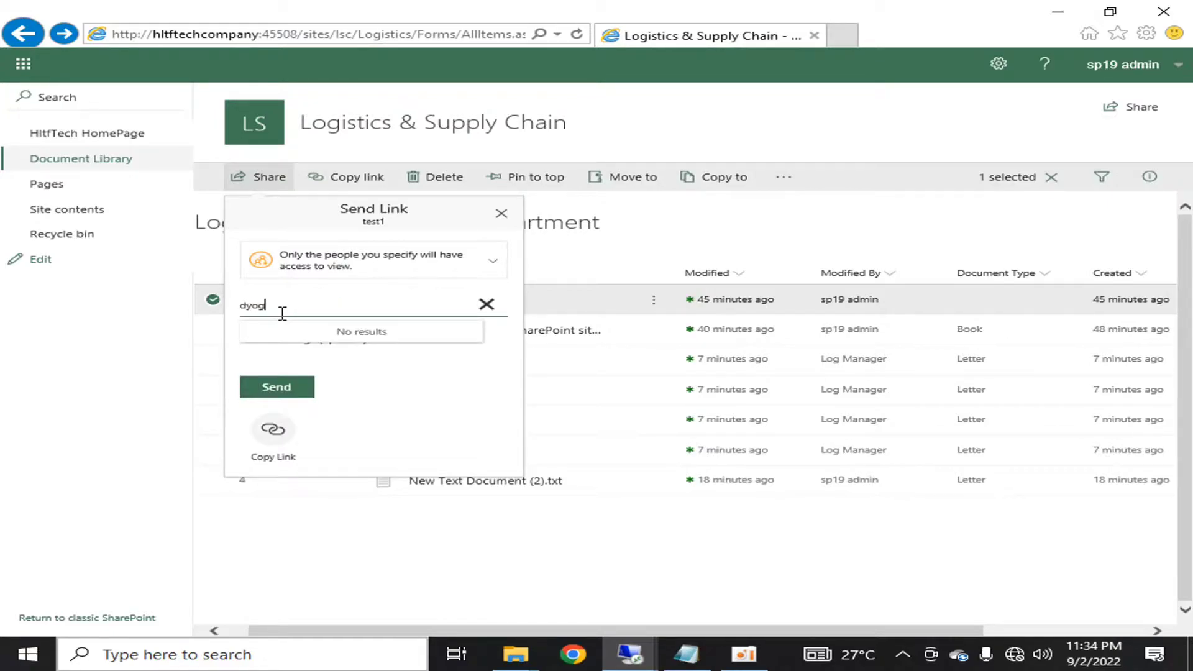
key("BackSpace")
key("BackSpace")
type("log manager")
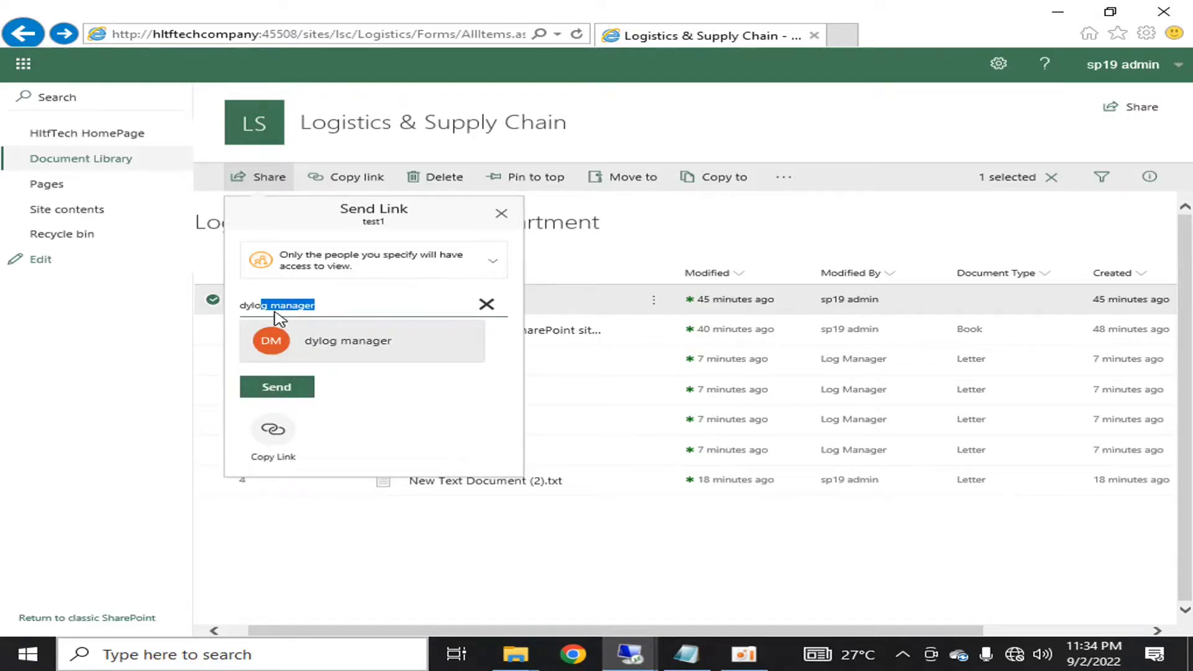
left_click(362, 343)
left_click(309, 372)
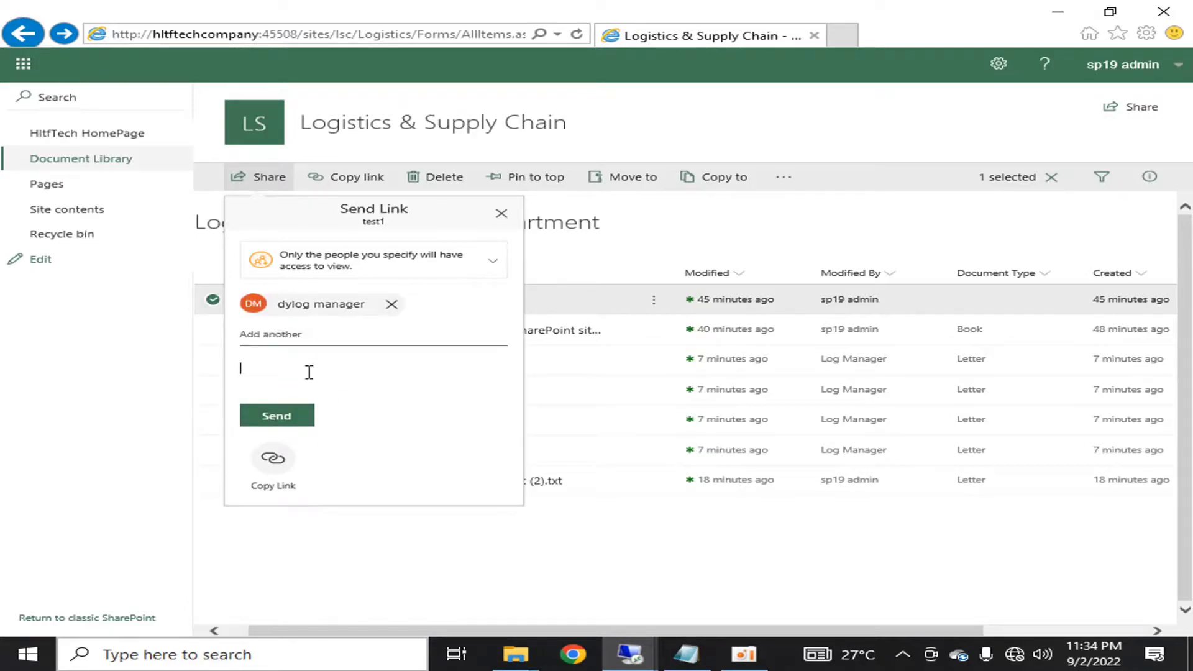
Add the message "discuss" to the test1 sharing link, send it, and dismiss the confirmation
type("pl")
key("BackSpace")
key("BackSpace")
type("dlscuss")
left_click(278, 425)
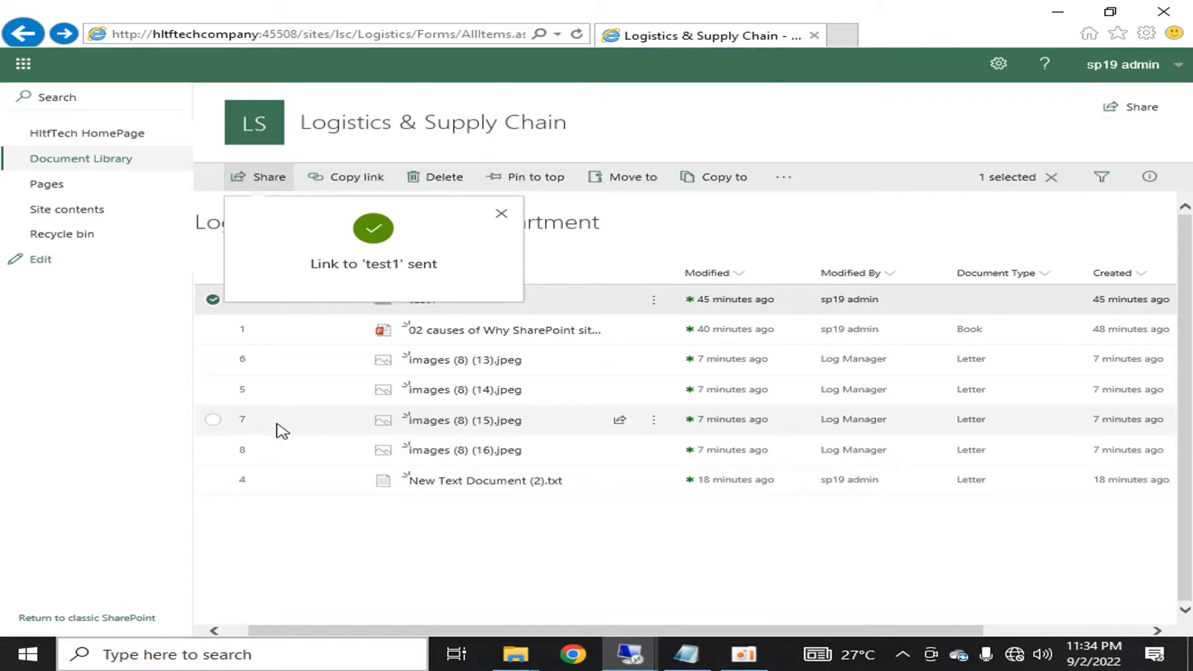
left_click(502, 213)
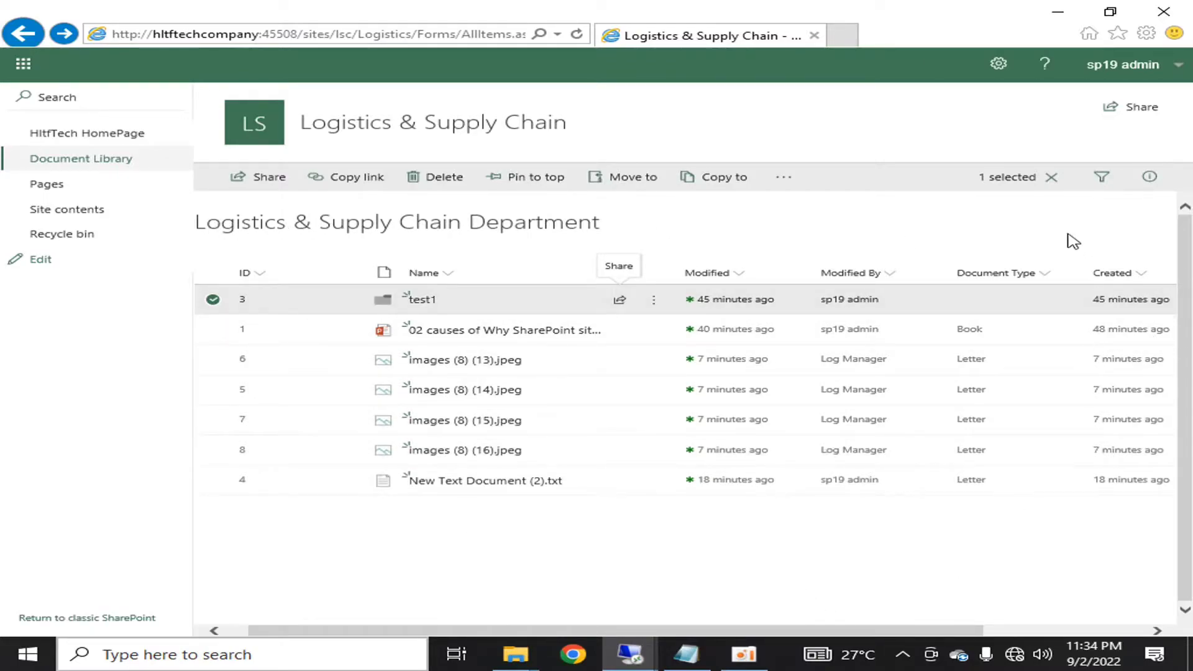
left_click_drag(770, 630, 938, 630)
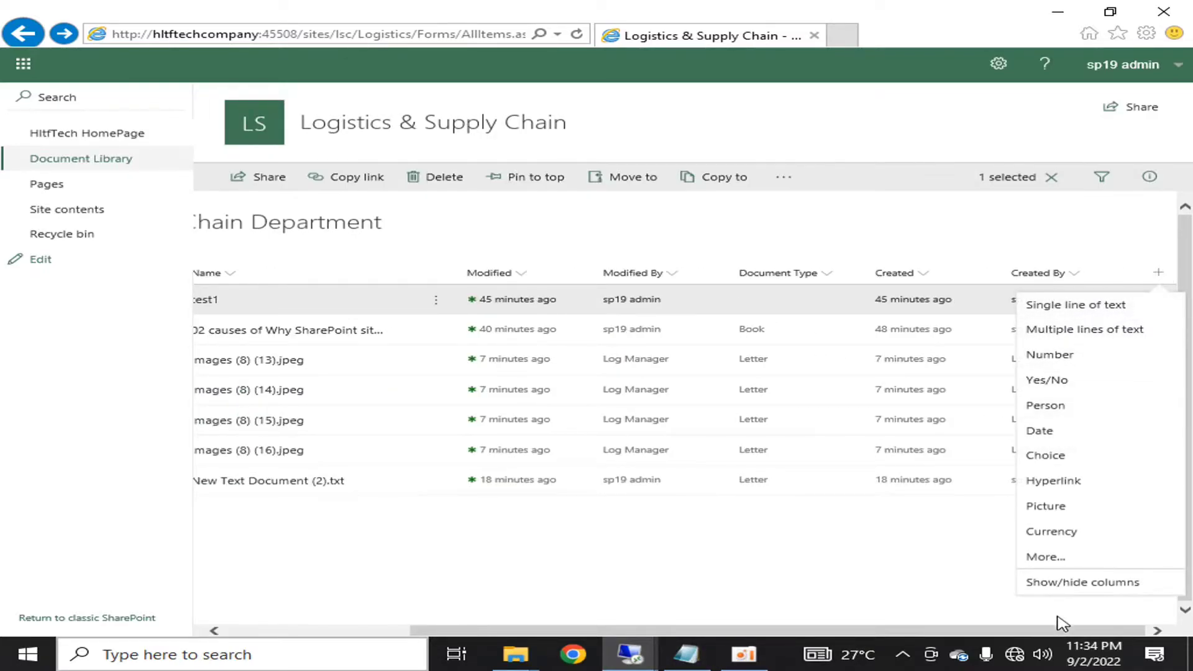
left_click(1083, 582)
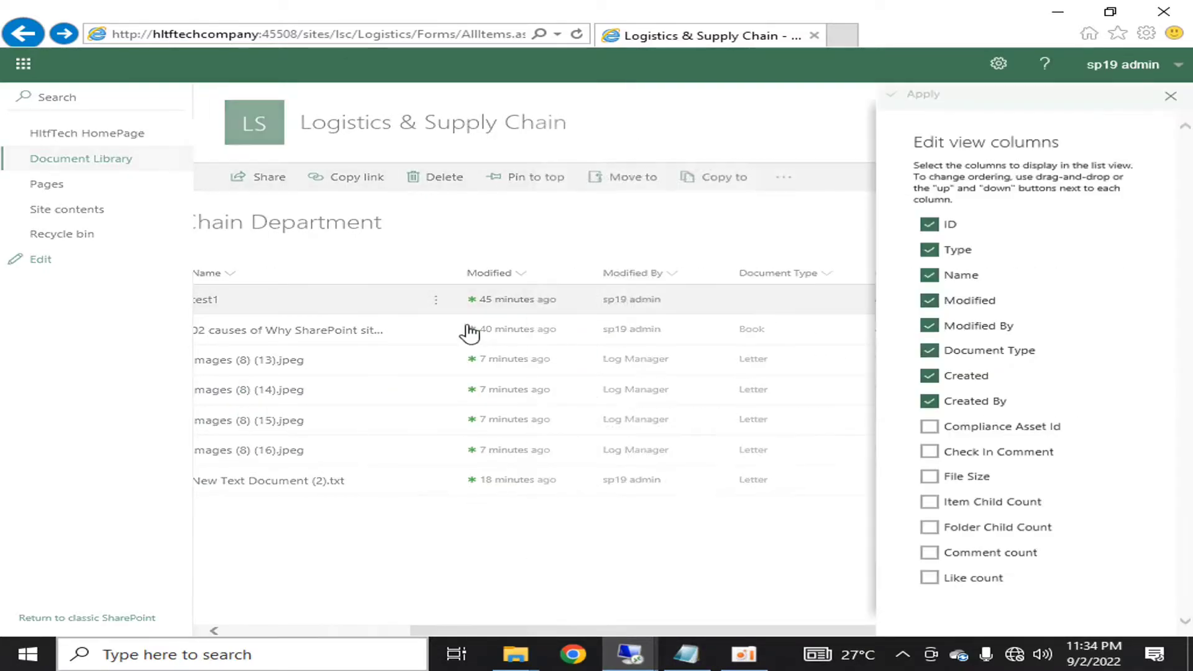
left_click(928, 555)
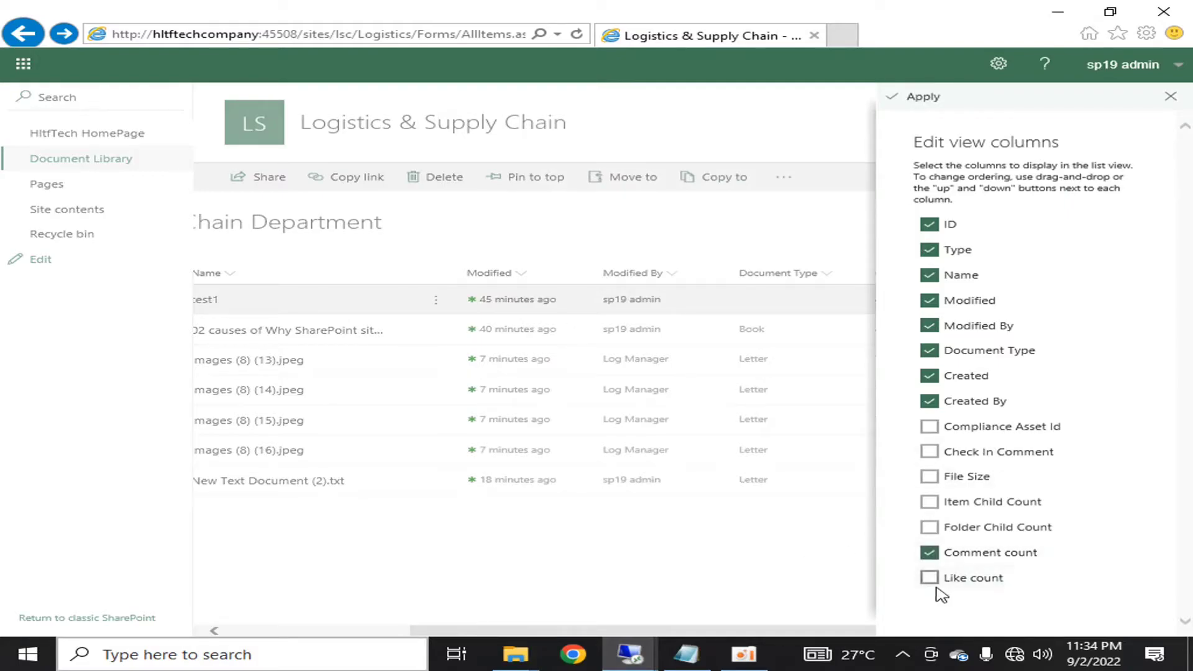
left_click(727, 551)
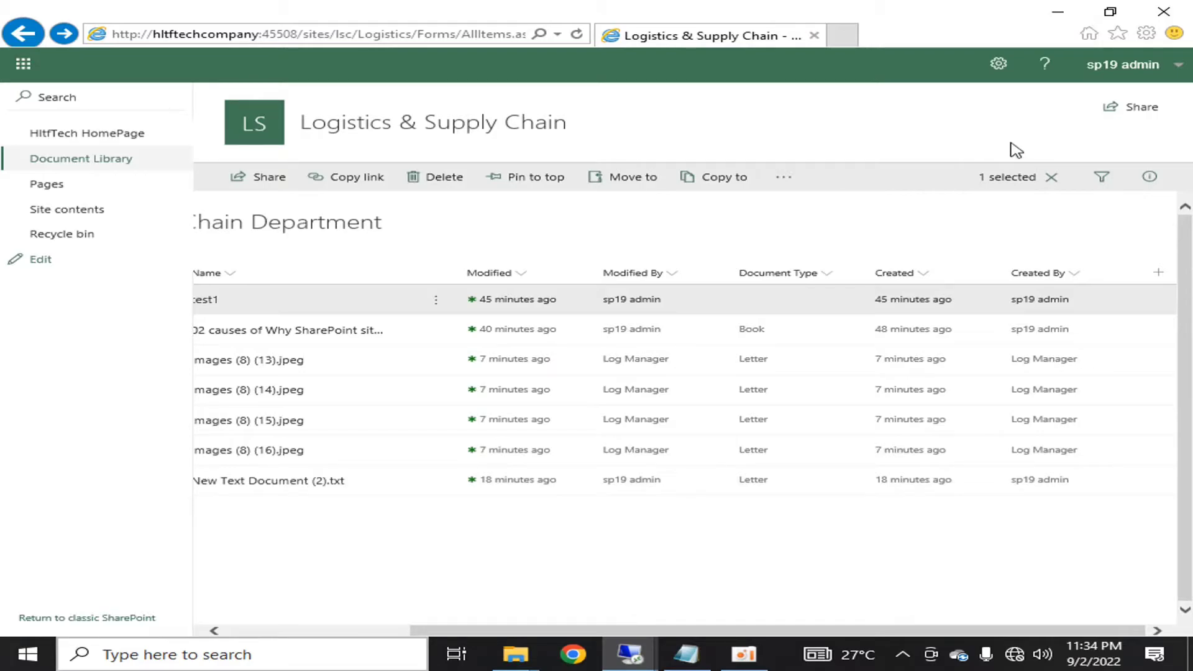
Set the document library's list experience to Classic experience in its advanced settings and save the change
left_click(999, 64)
left_click(928, 181)
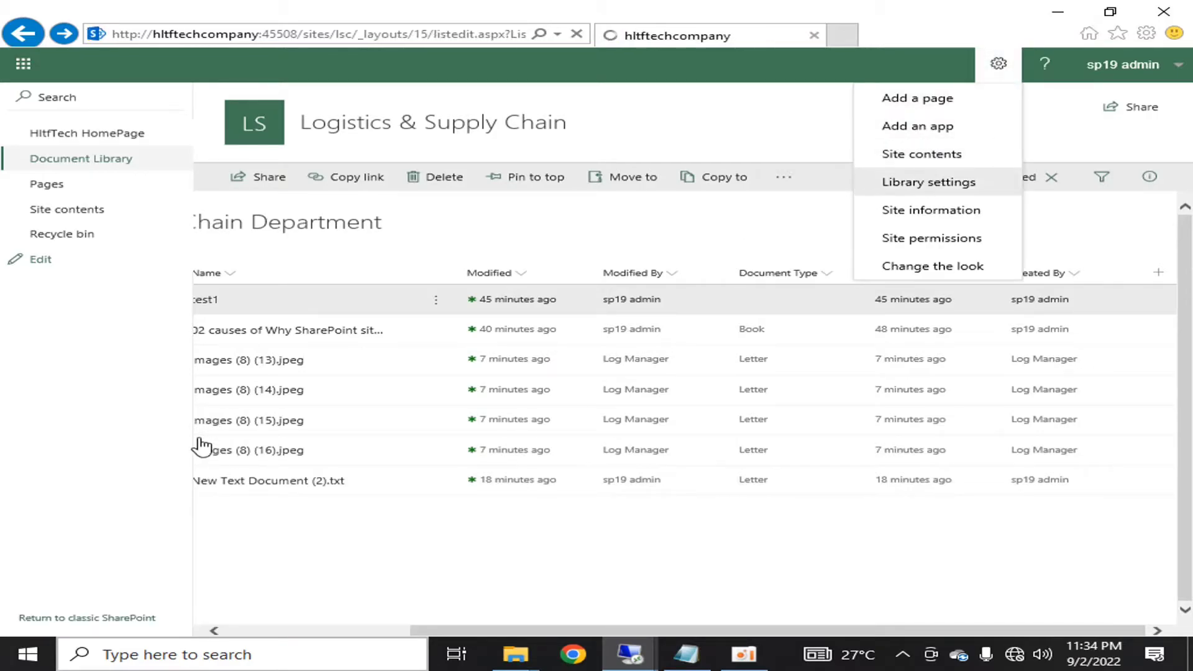
scroll(205, 446, "down", 5)
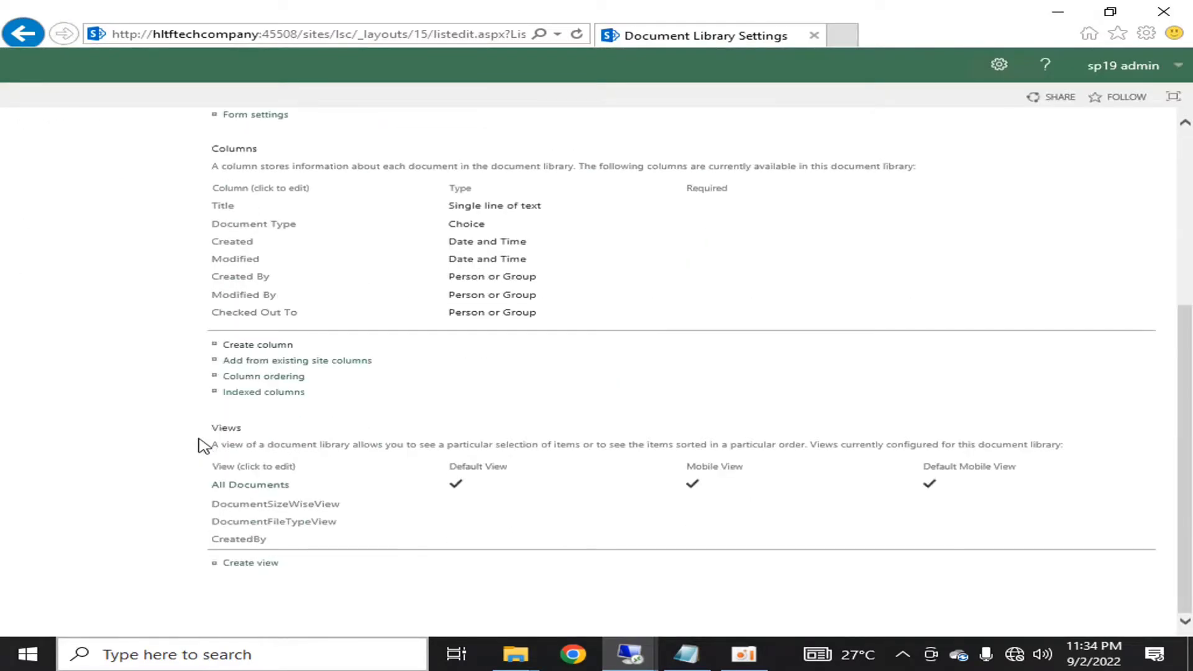
scroll(273, 511, "up", 5)
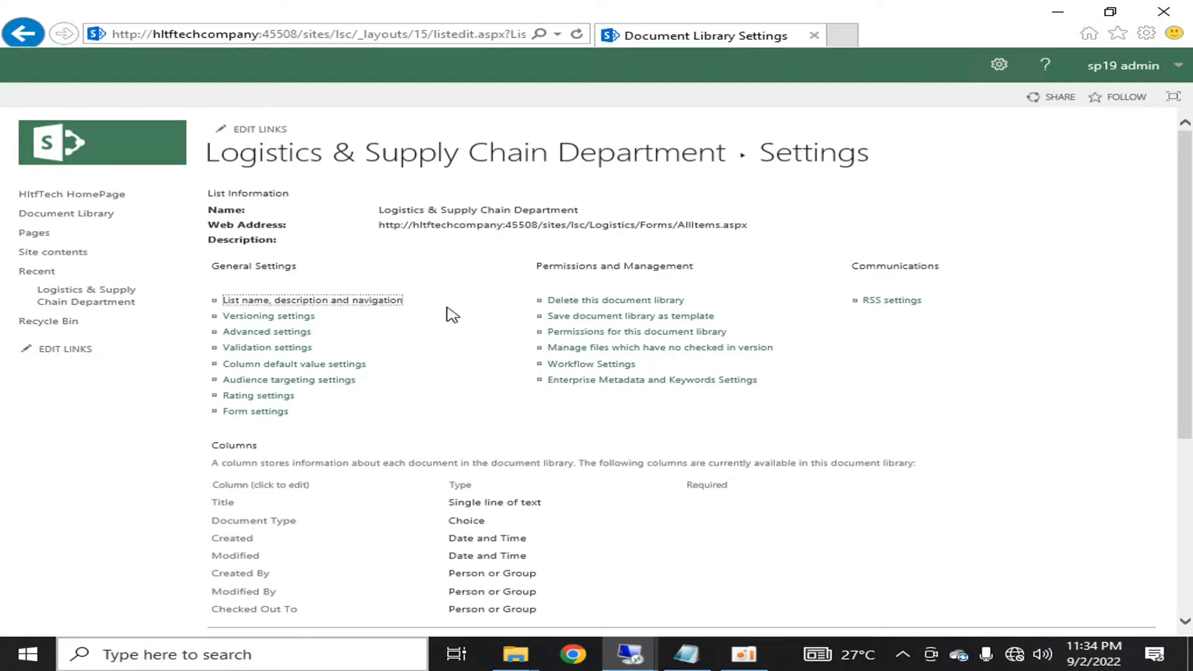
left_click(260, 332)
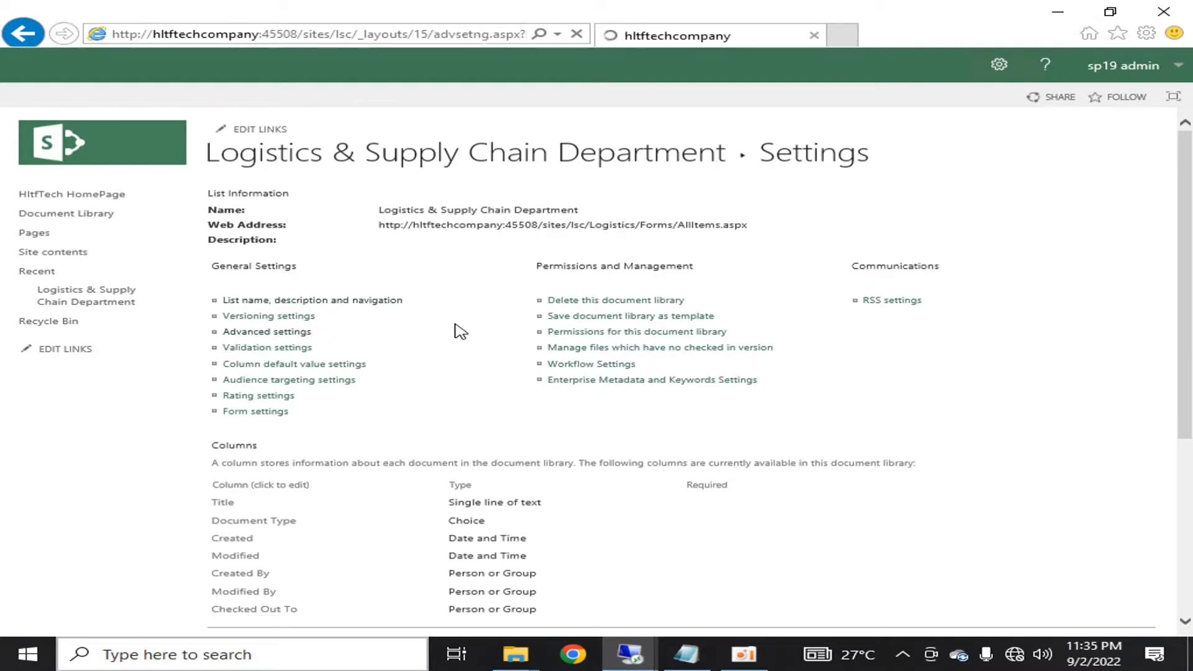
scroll(460, 331, "down", 15)
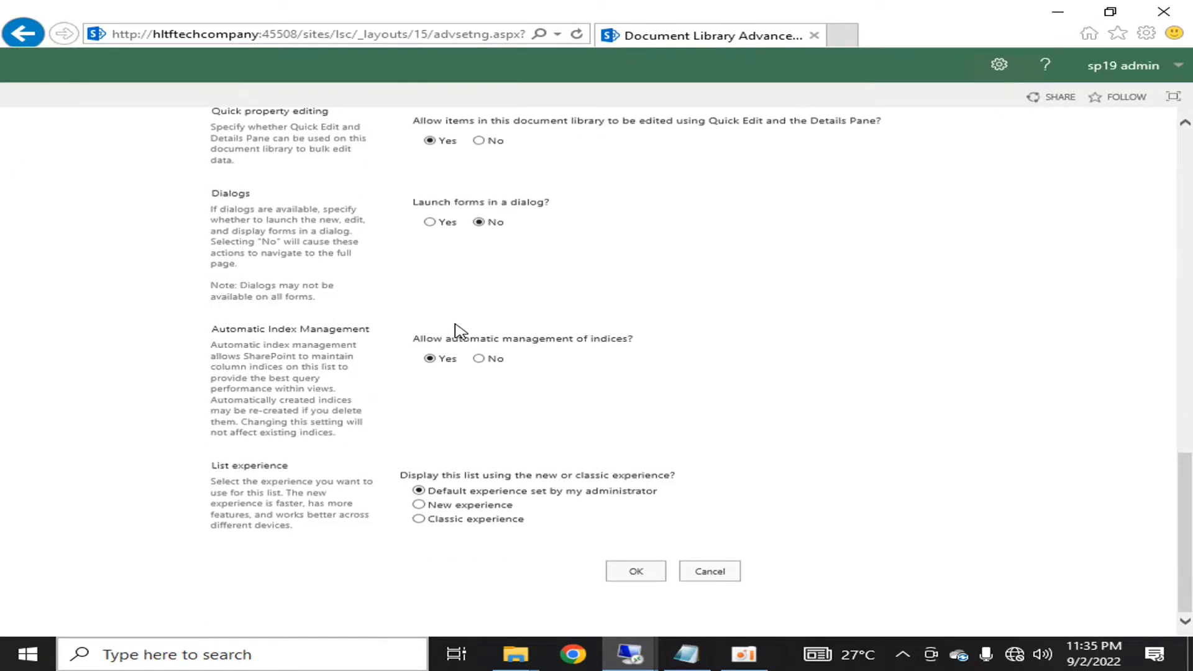
left_click(419, 519)
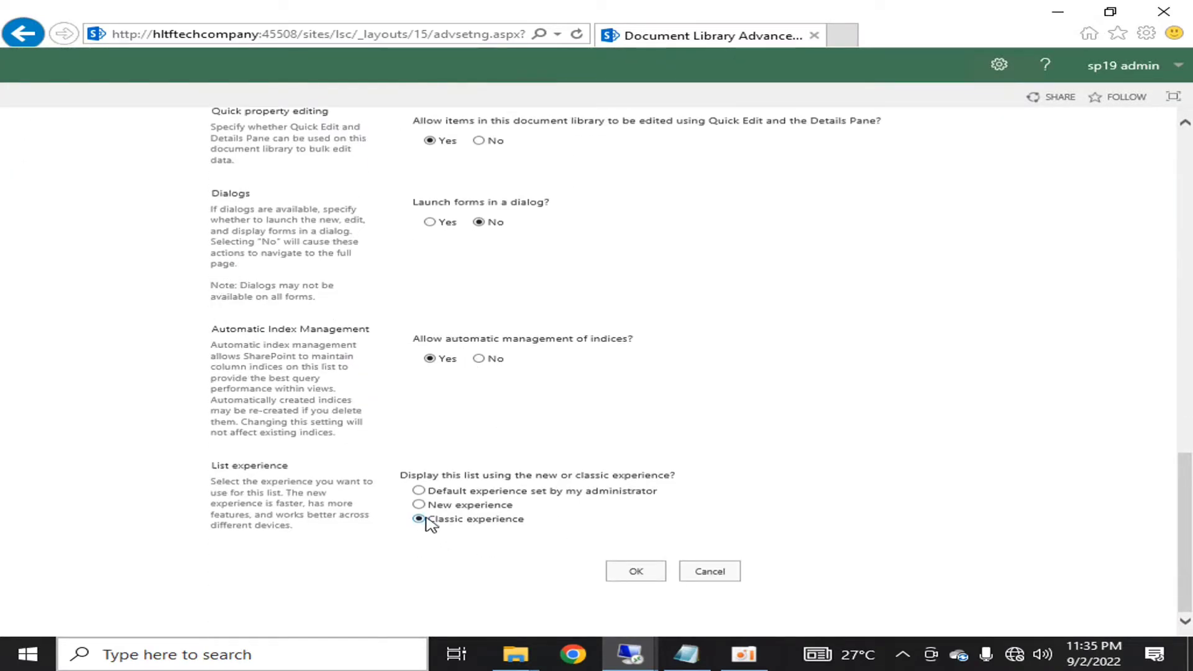
left_click(625, 572)
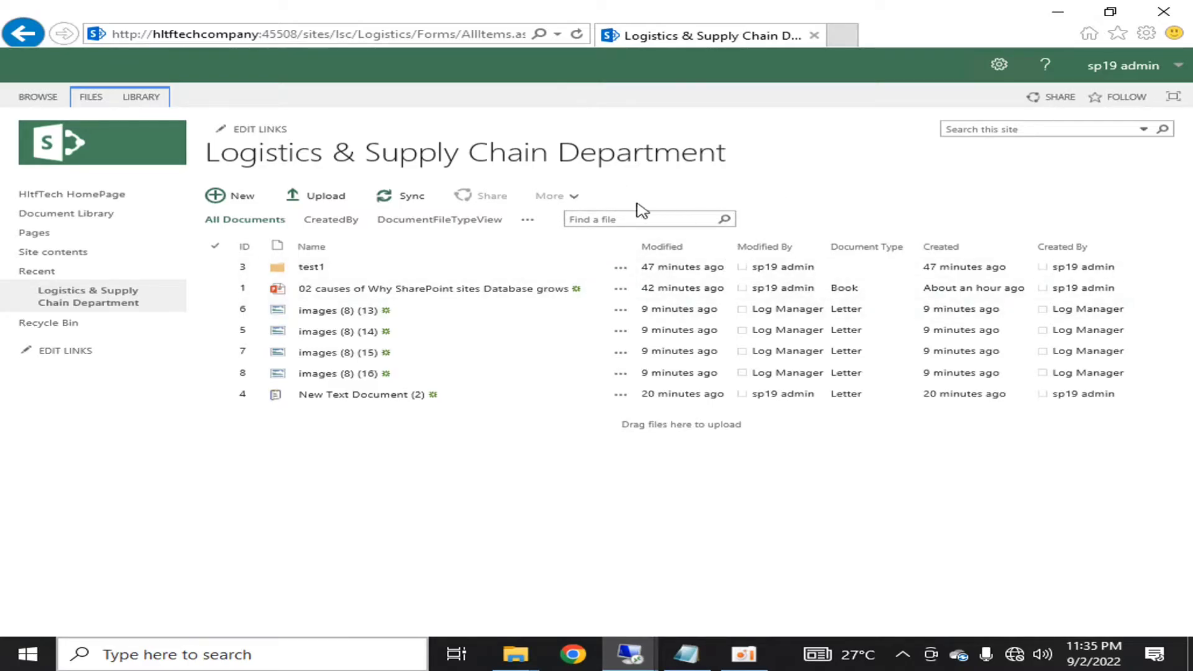
Examine the library's additional view options and the file actions available for New Text Document (2), then dismiss them
left_click(527, 220)
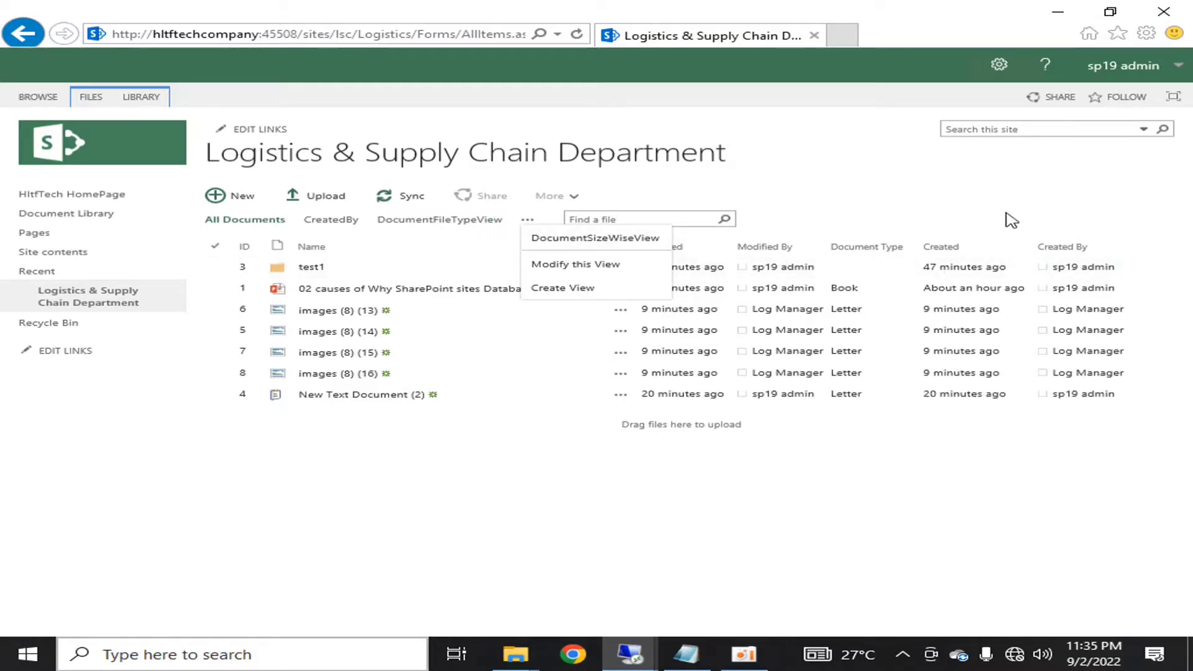
left_click(420, 528)
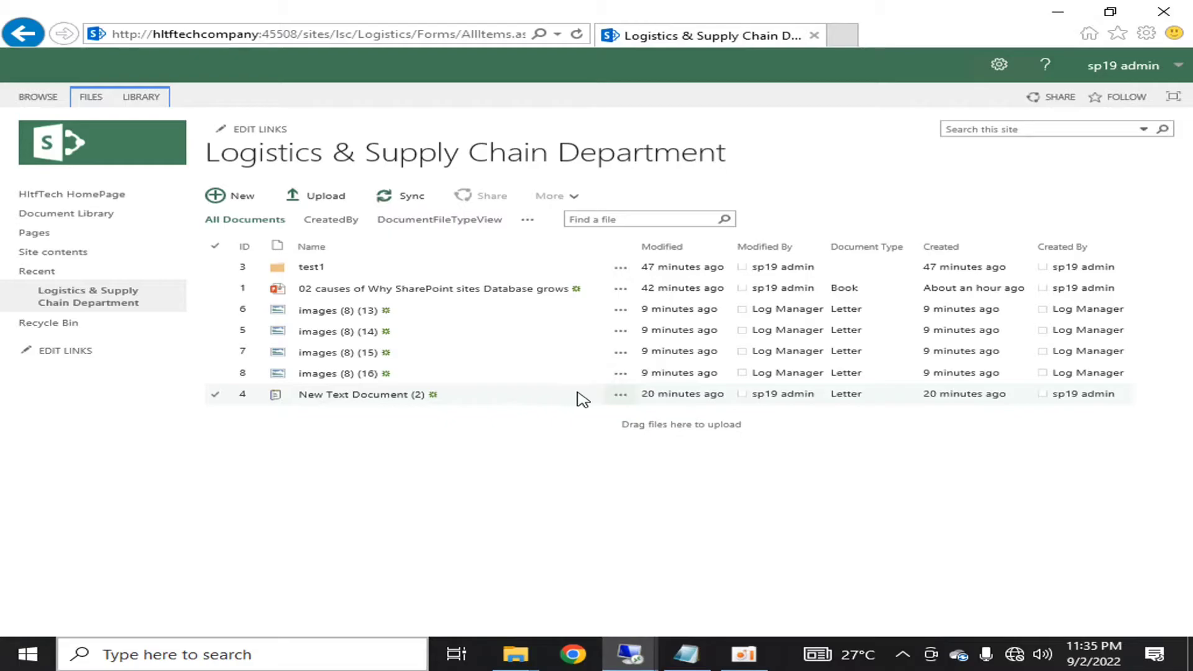
left_click(618, 395)
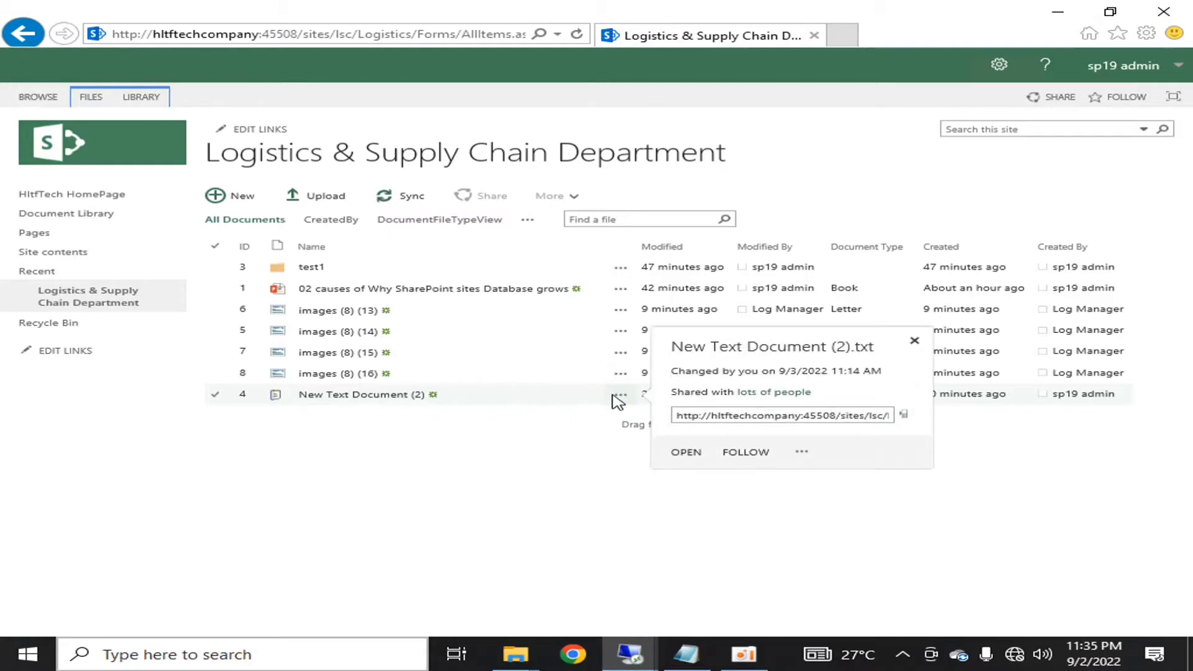
left_click(801, 453)
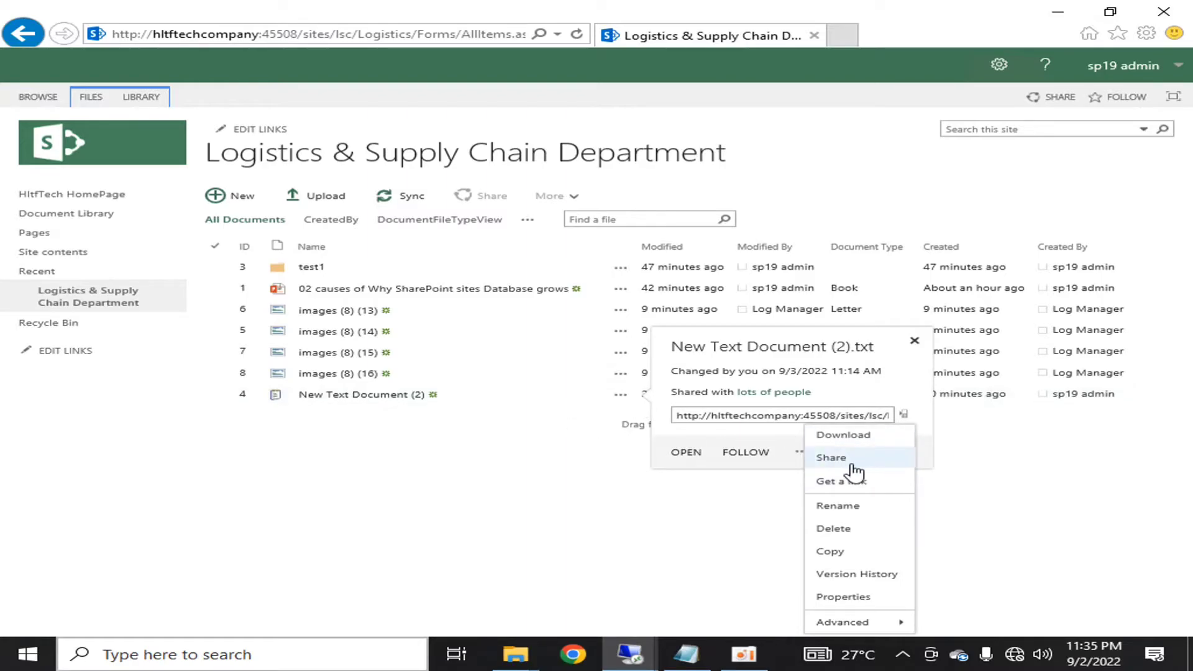
left_click(289, 515)
left_click(589, 531)
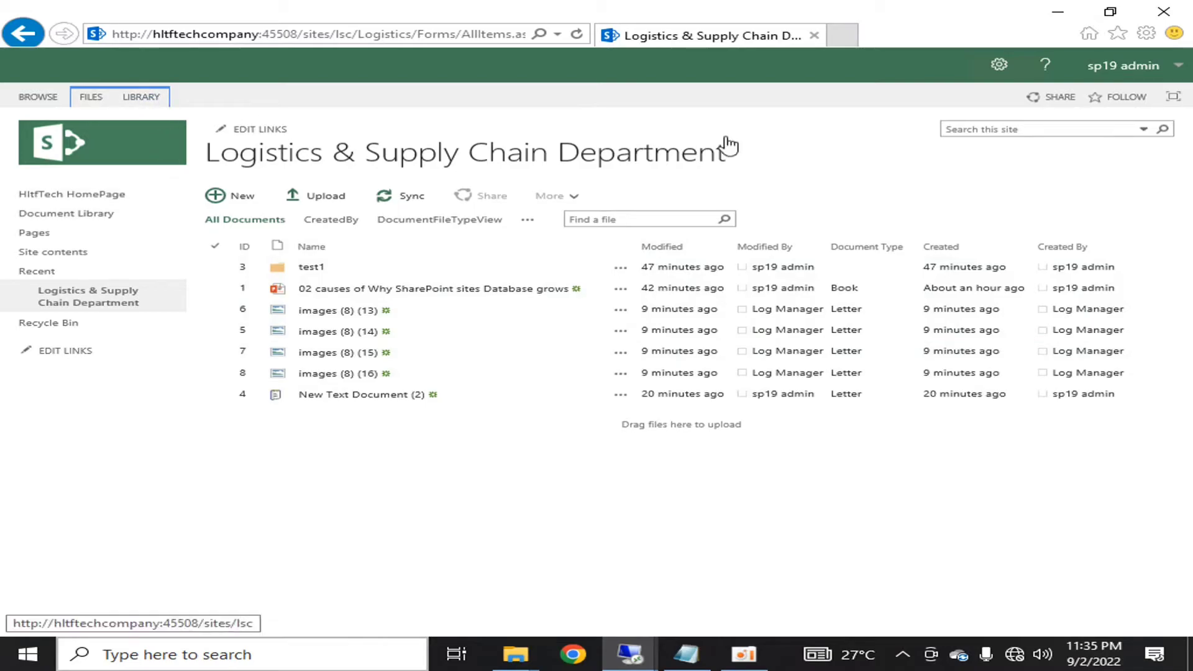
Set the library's list experience to New experience in its advanced settings, save, and return to the library
left_click(999, 65)
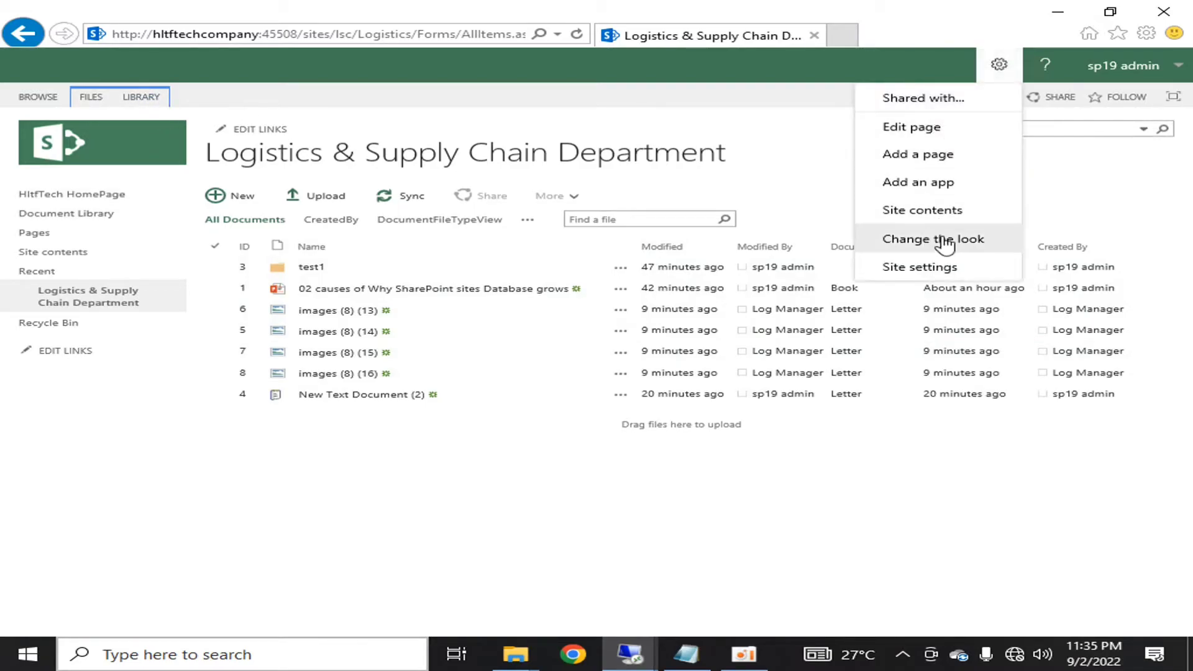
left_click(150, 98)
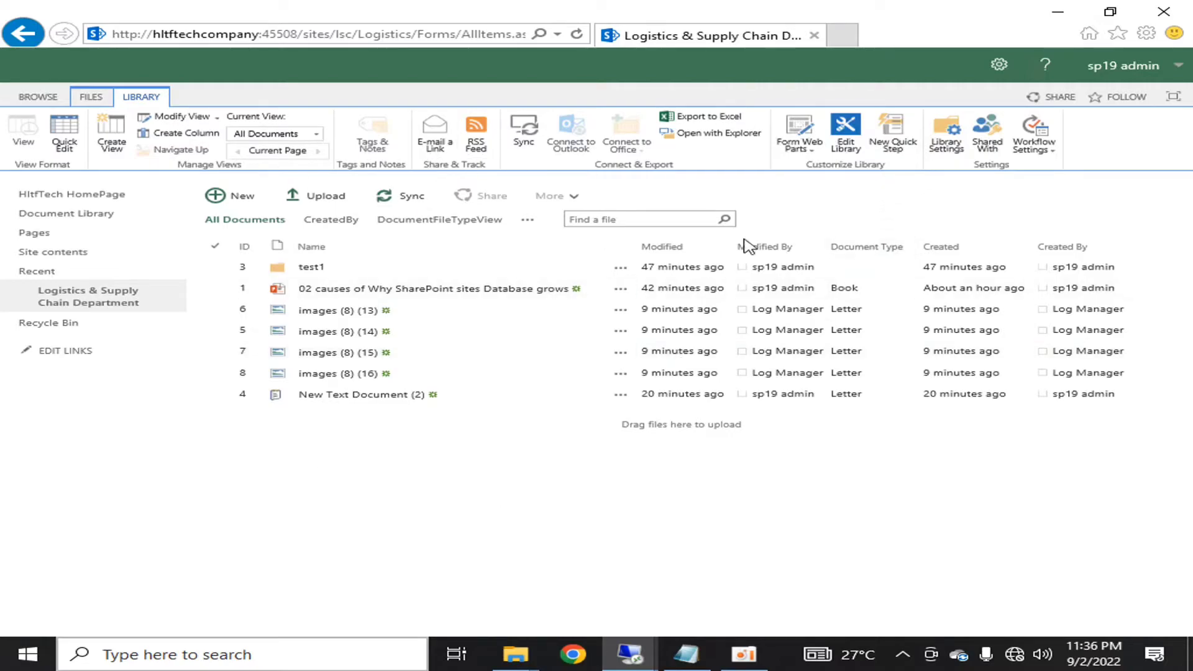
left_click(946, 132)
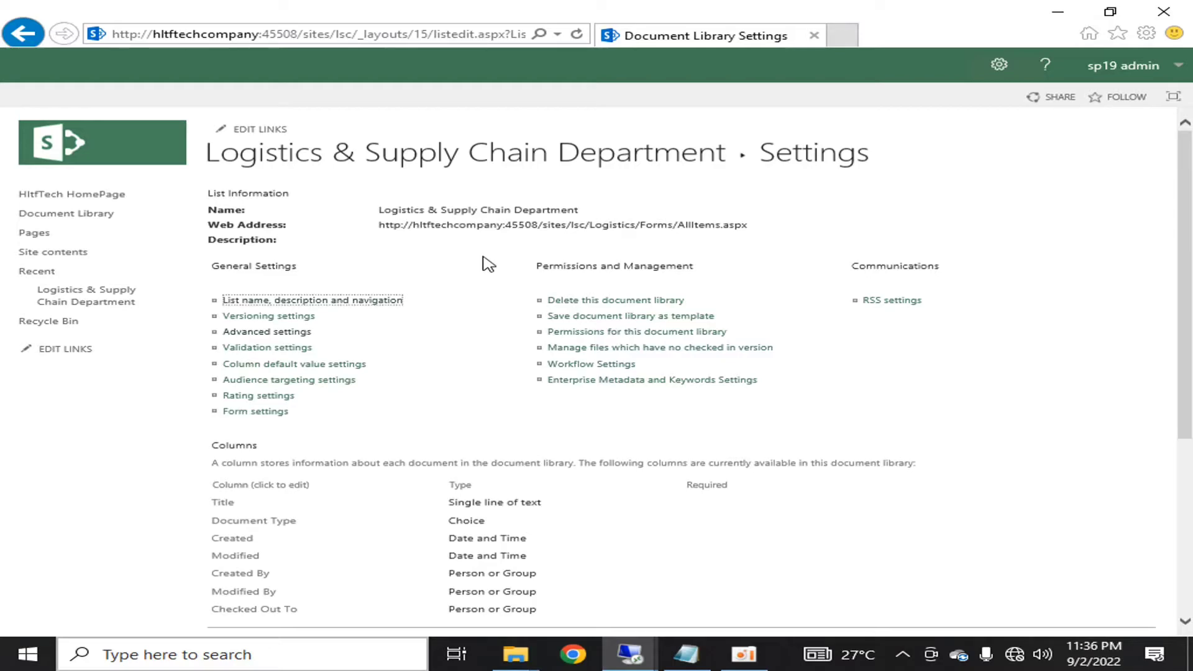
left_click(267, 332)
scroll(587, 421, "down", 15)
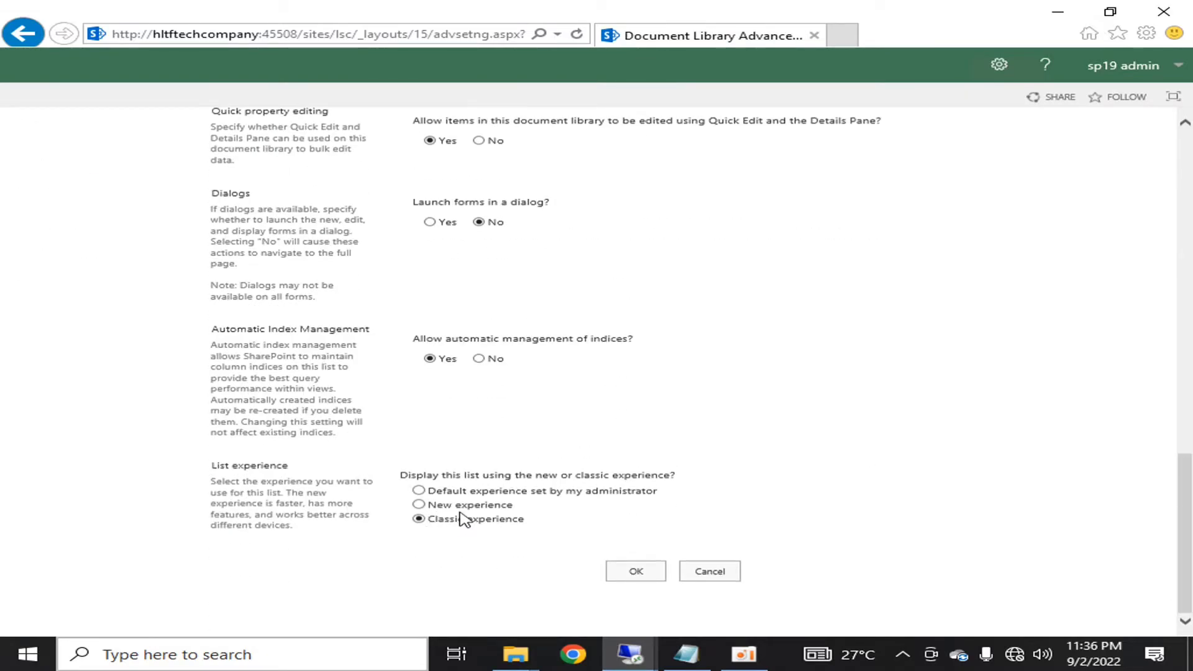
left_click(418, 505)
left_click(636, 571)
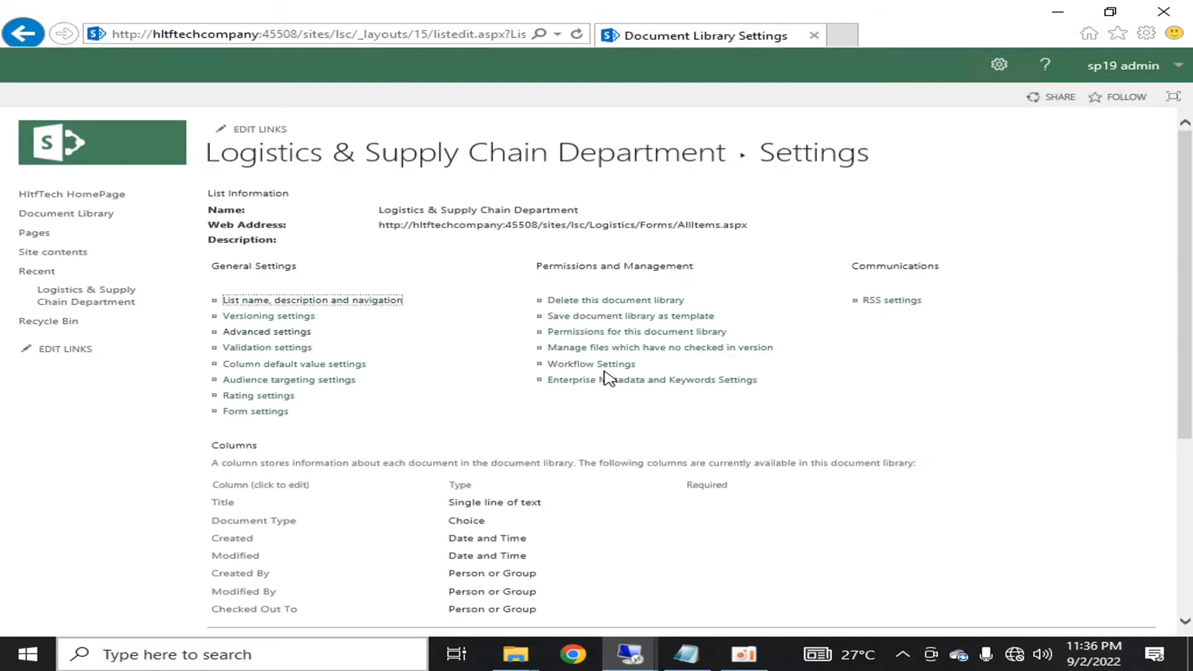
left_click(525, 163)
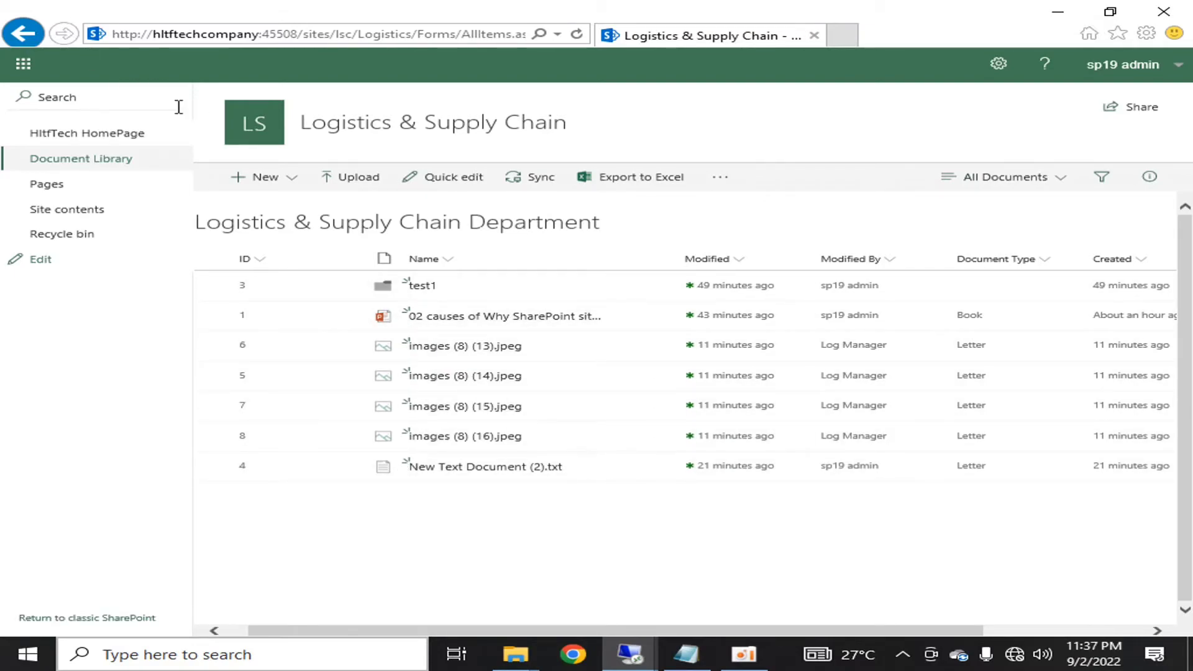
Display the All Documents view in the Tiles layout
left_click(76, 96)
left_click(1052, 178)
left_click(1000, 261)
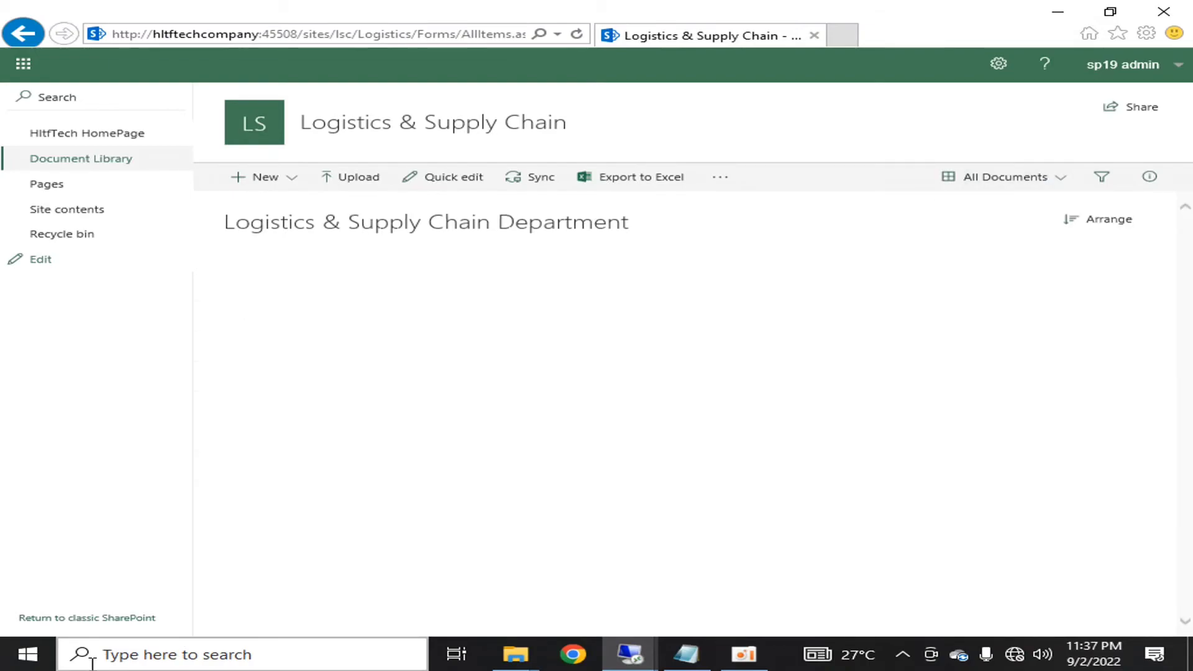